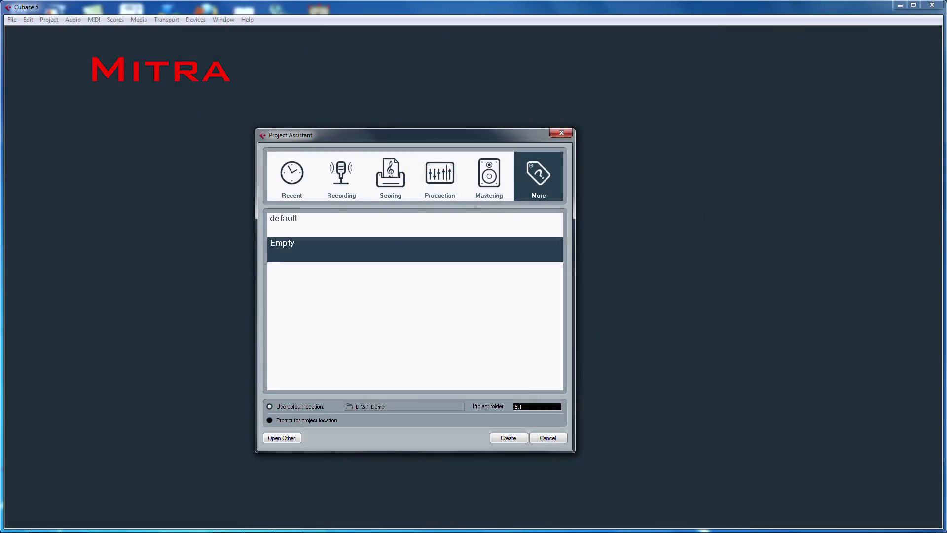
- Finish the project folder name as '5.1 Demo'
type("Demo")
- Create the empty project and replace the Stereo In bus with a 5.1 input bus
key("Return")
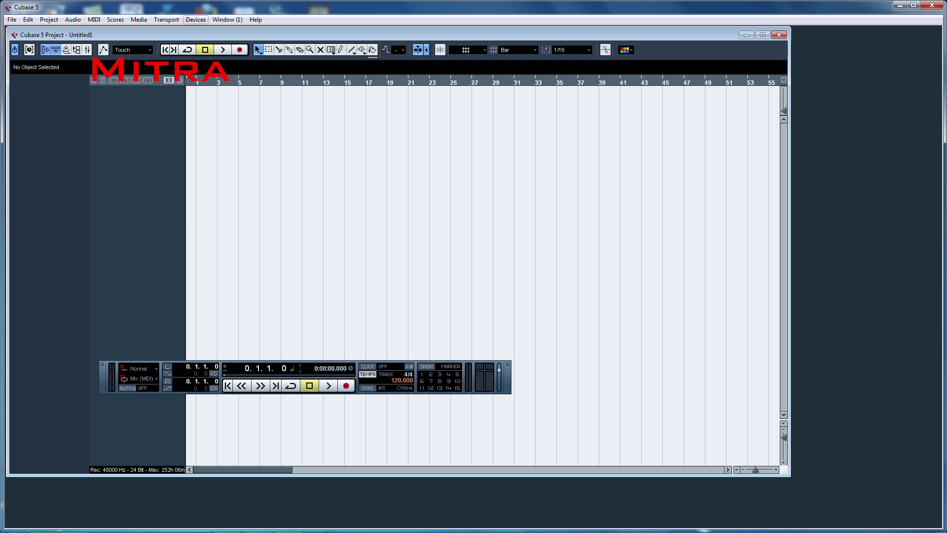
left_click(195, 20)
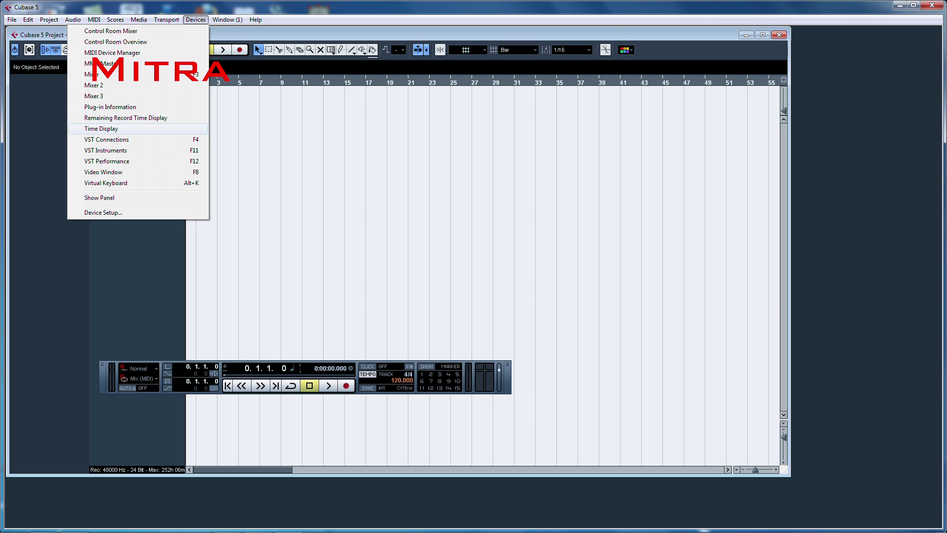
left_click(106, 140)
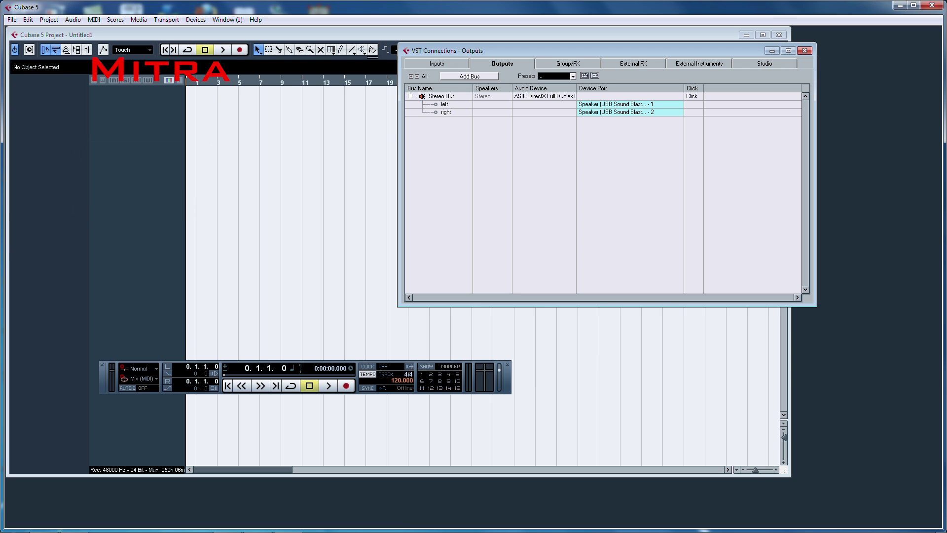
left_click(437, 63)
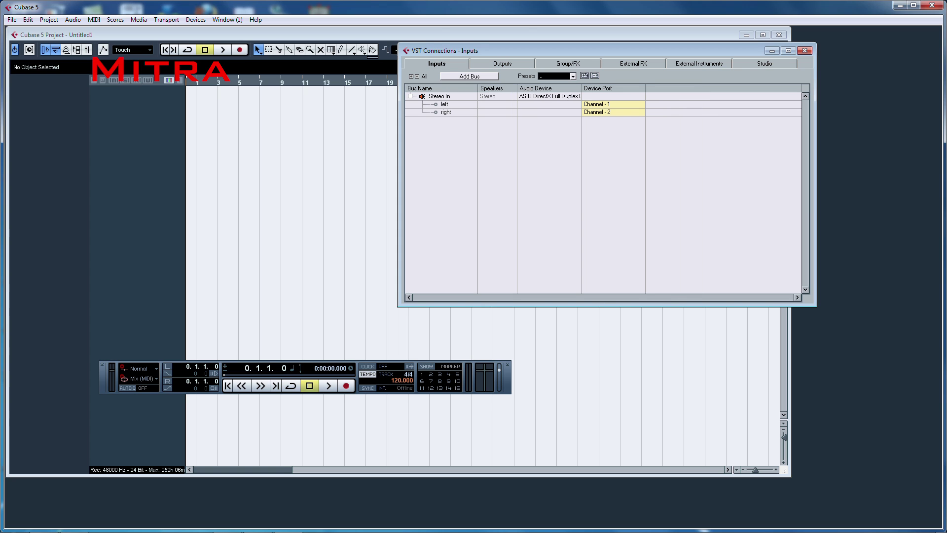
left_click(469, 76)
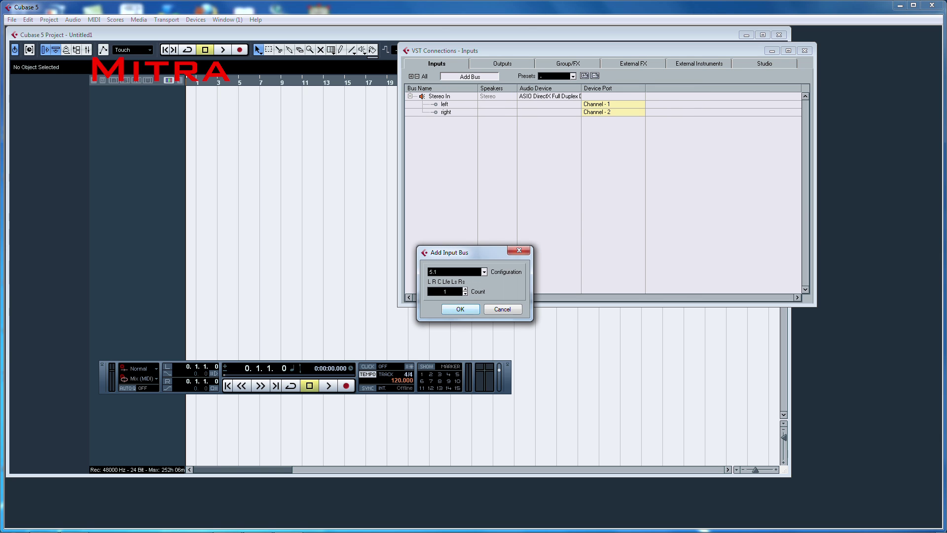
key("Return")
right_click(442, 98)
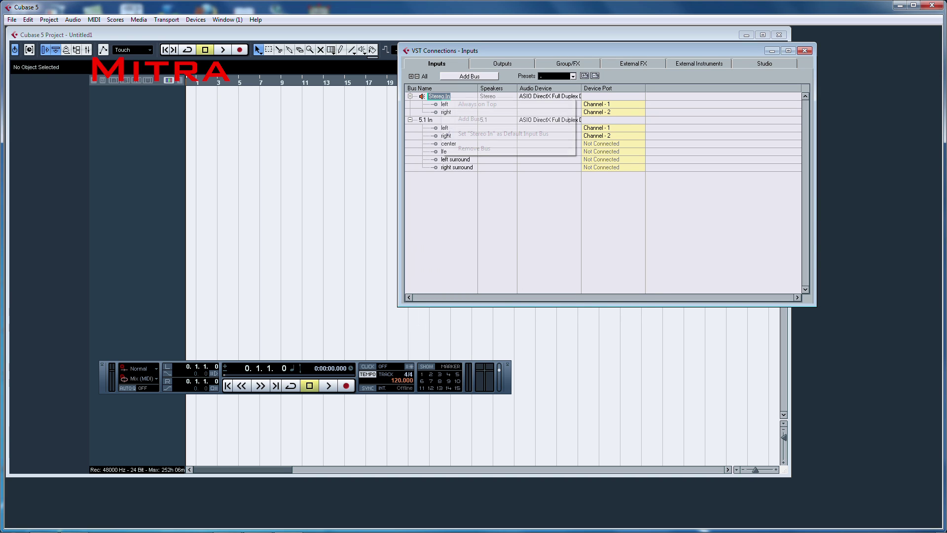
left_click(475, 148)
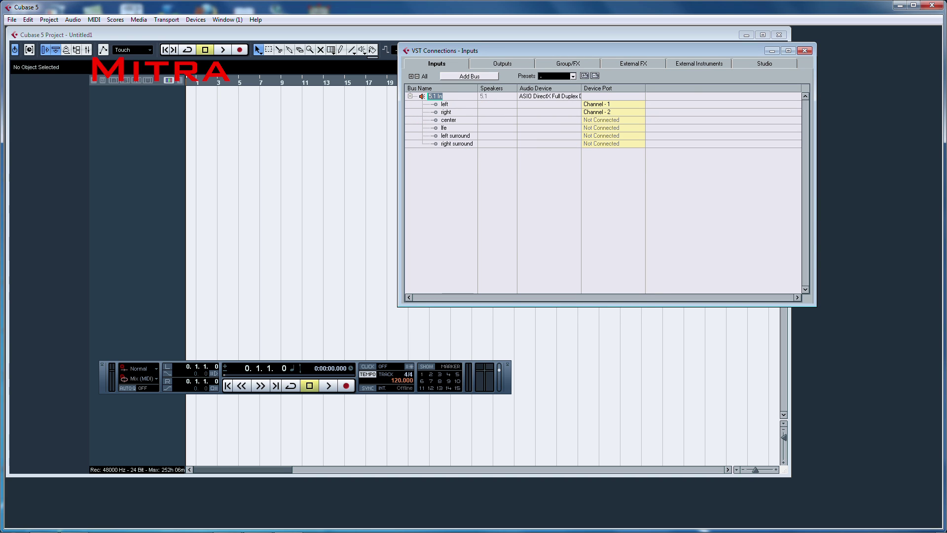
- Add a 5.1 output bus and delete Stereo Out, leaving 5.1 Out as the only output
left_click(503, 63)
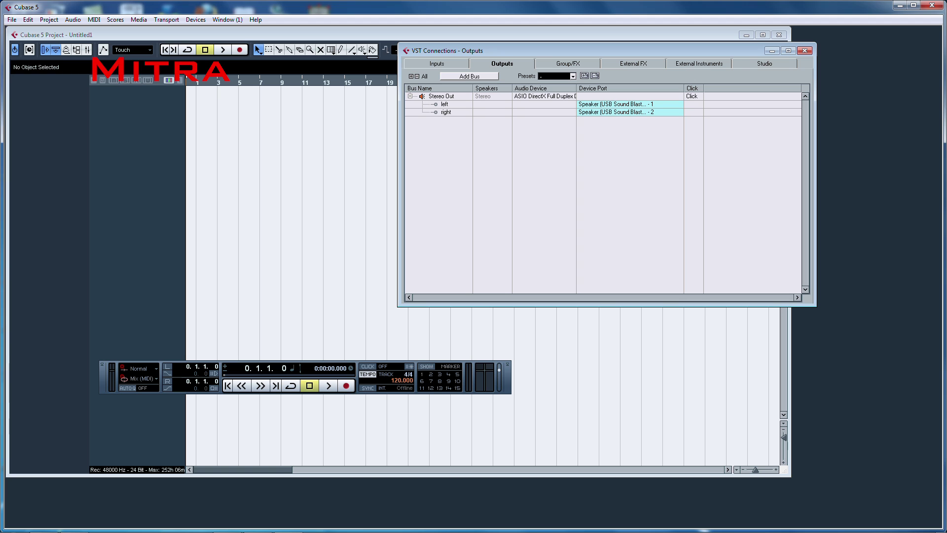
left_click(470, 76)
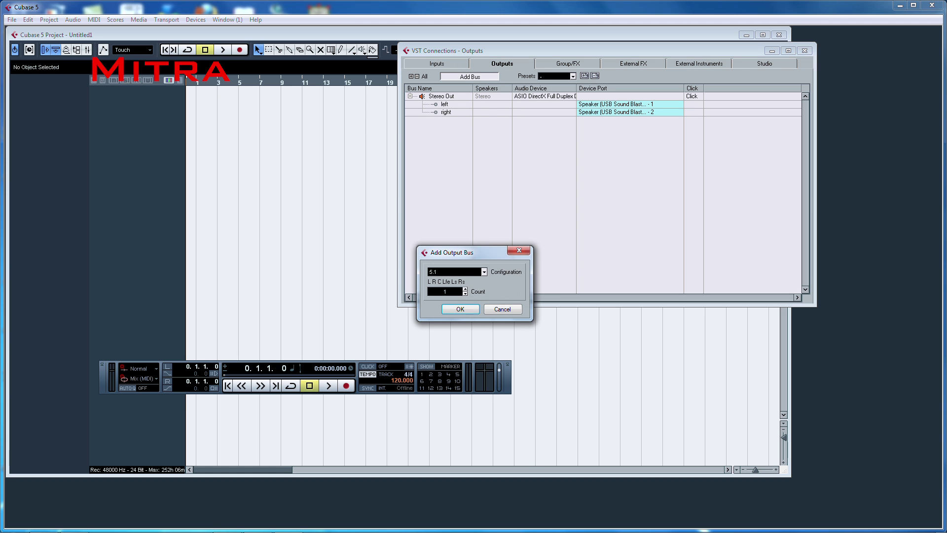
left_click(461, 308)
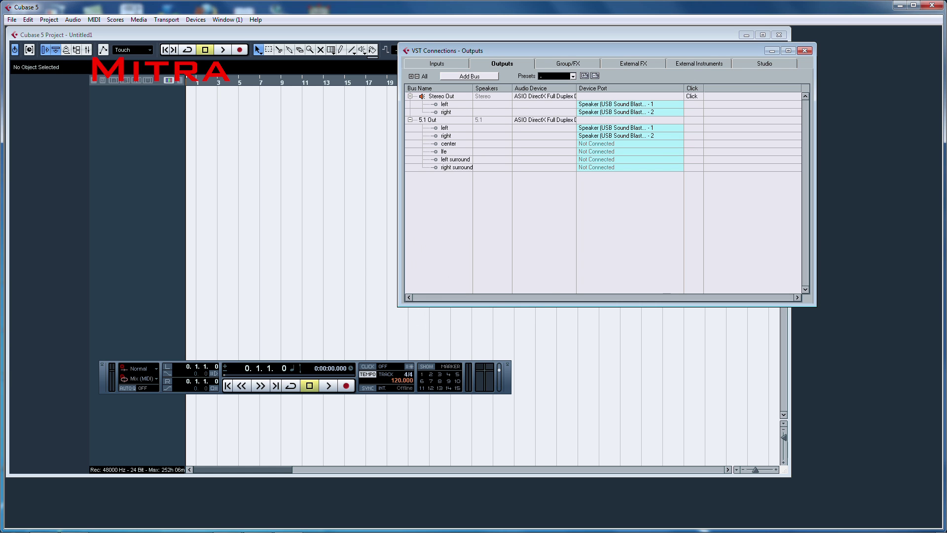
left_click(440, 96)
right_click(438, 96)
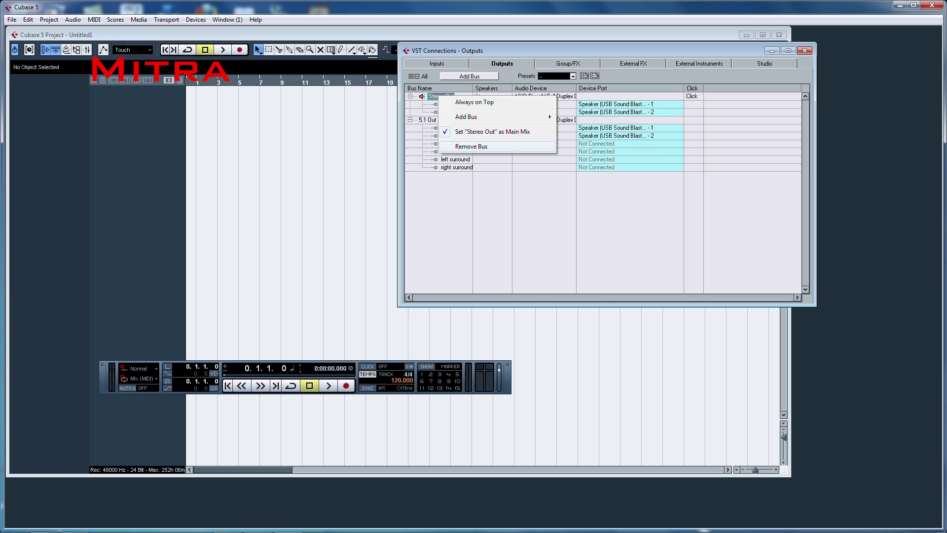
left_click(471, 147)
key("Return")
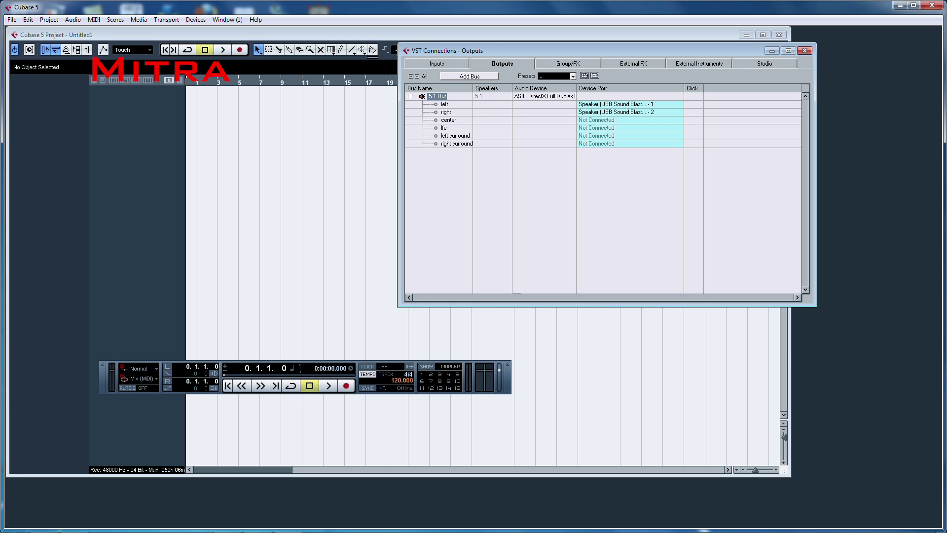
key("F4")
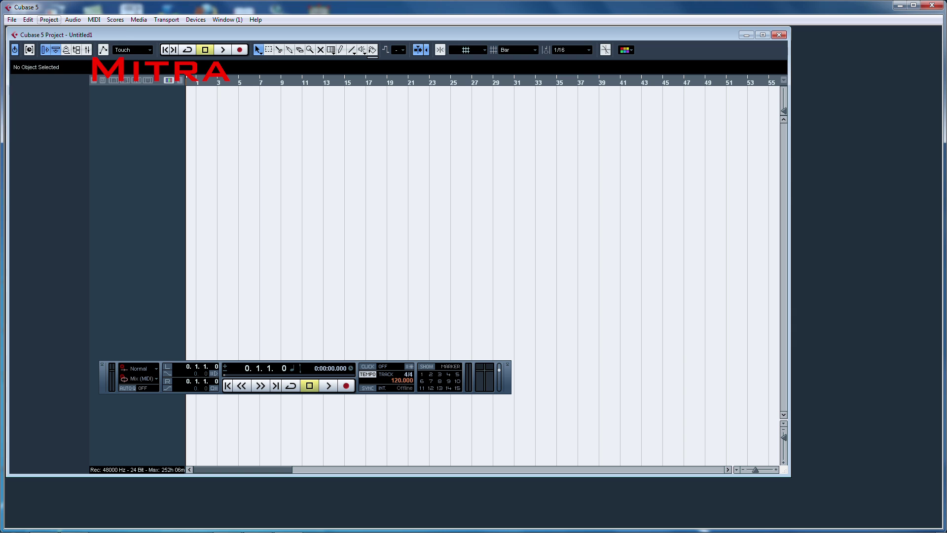
left_click(49, 19)
- Add one 5.1 audio track, Audio 01, to the project
mouse_move(31, 30)
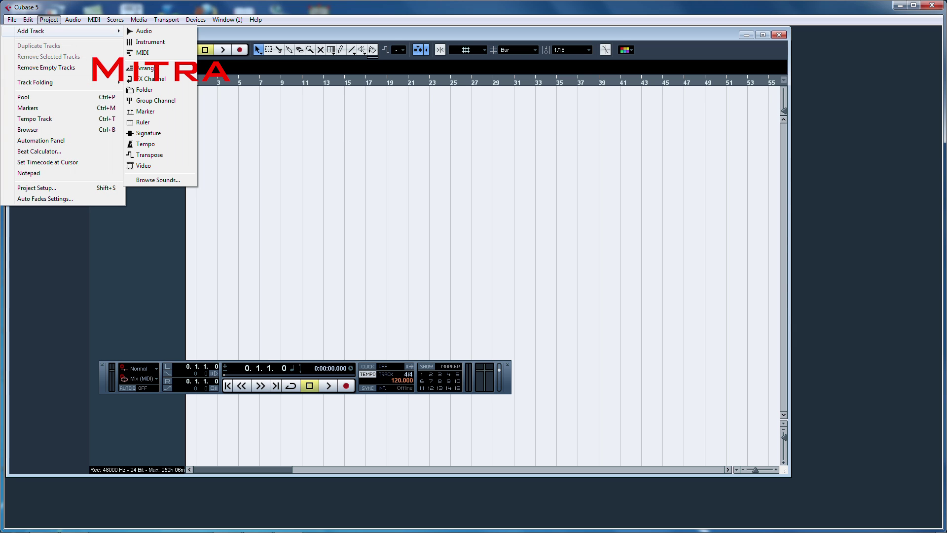
left_click(144, 31)
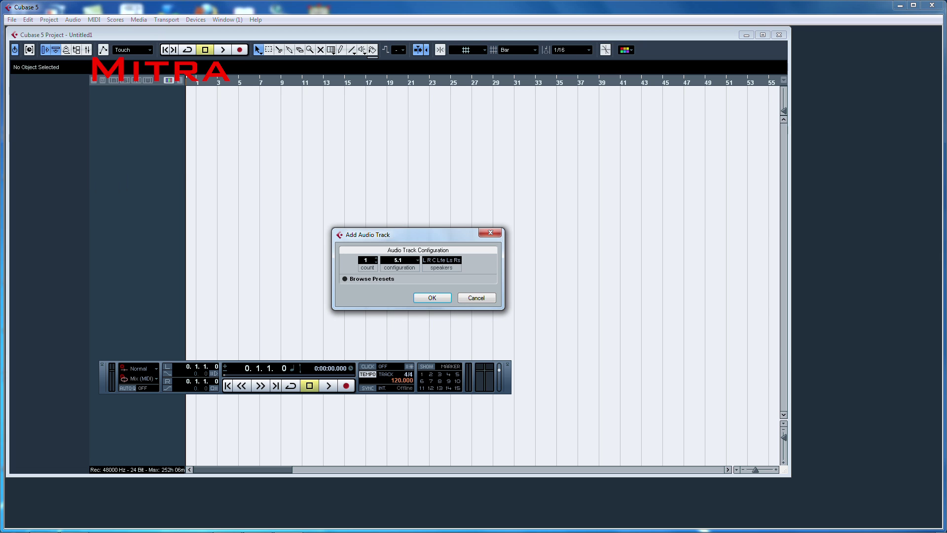
left_click(432, 297)
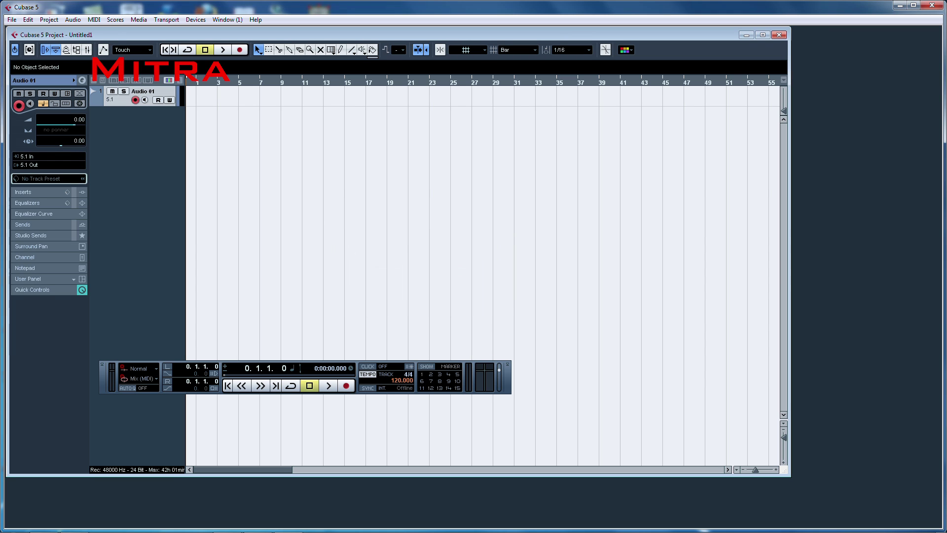
- Import the audio from the video file ny.mov onto Audio 01
left_click(11, 19)
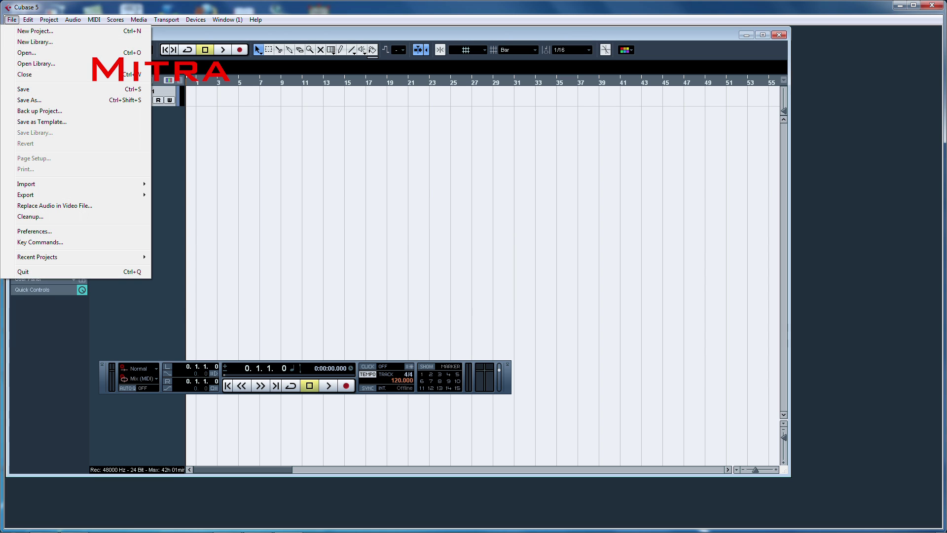
mouse_move(30, 183)
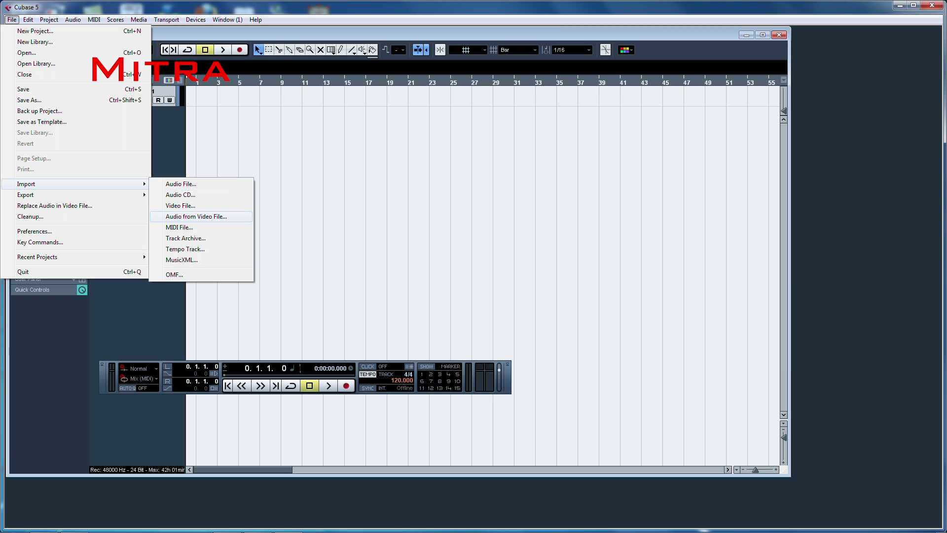
left_click(197, 216)
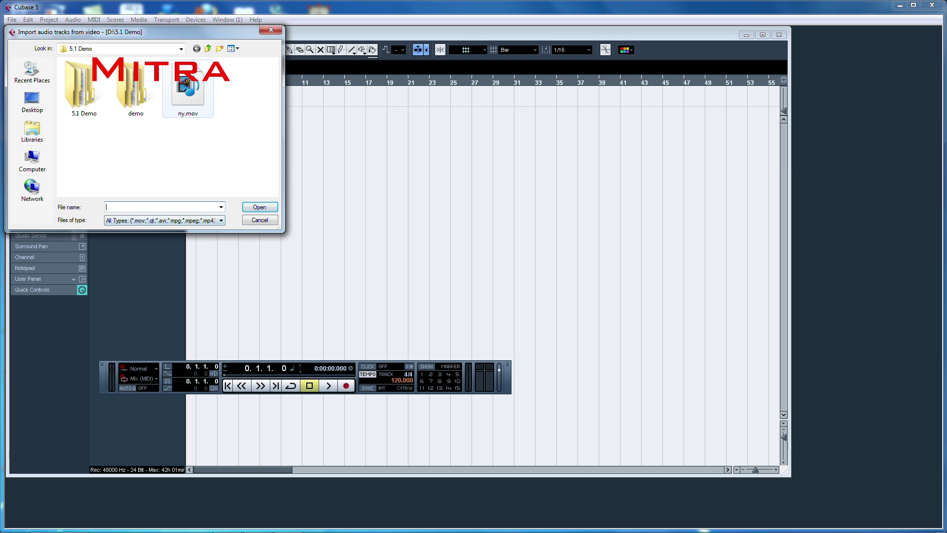
left_click(186, 89)
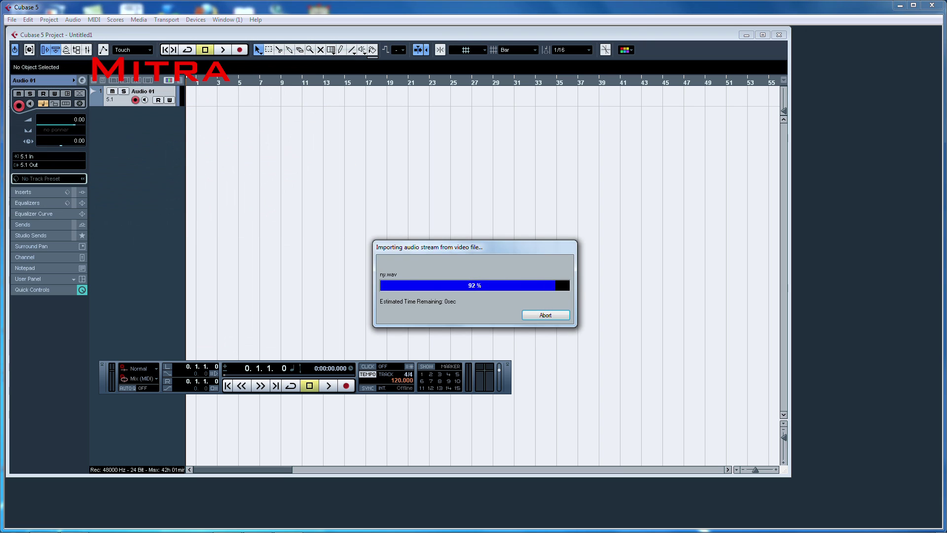
key("Return")
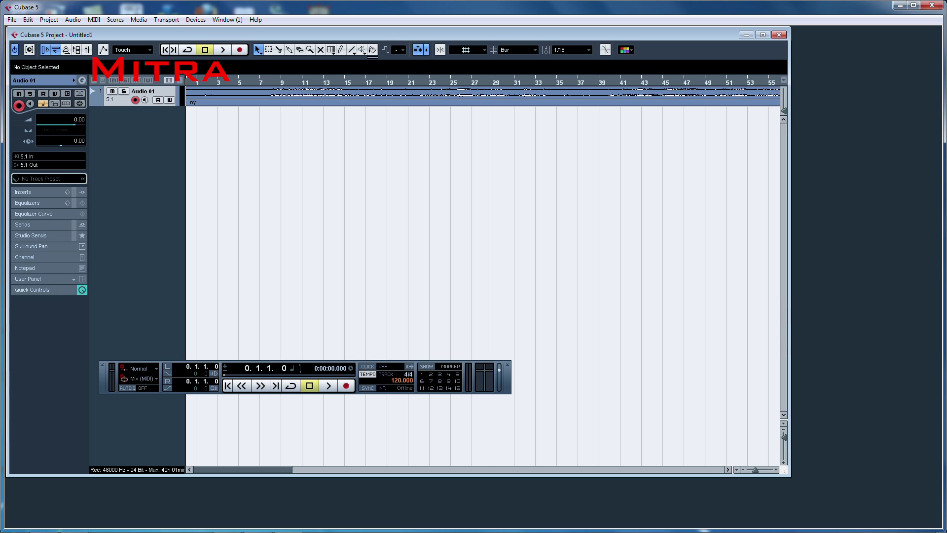
- Load GEQ-30 on Audio 01's first insert, raising 100 Hz to 2.1 dB and cutting 1.25k to -4.8 dB
left_click(23, 192)
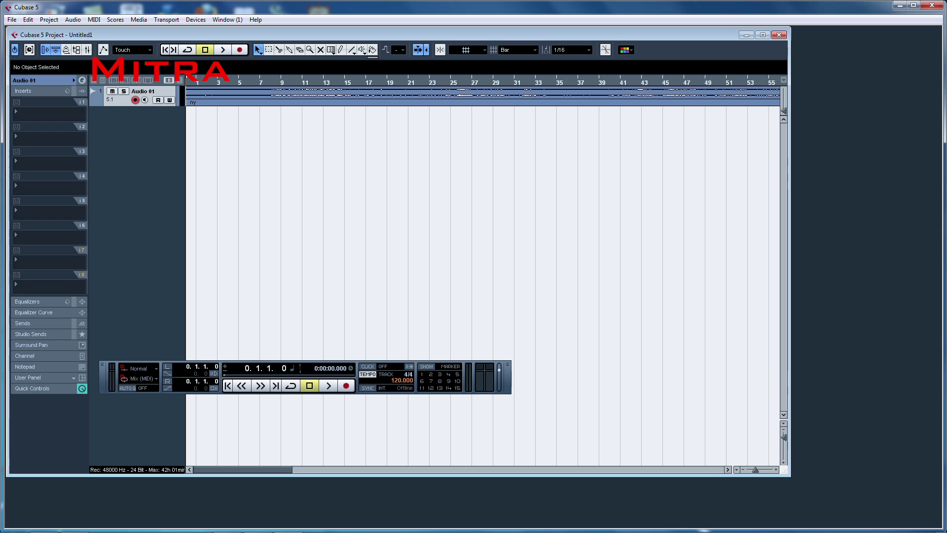
left_click(45, 111)
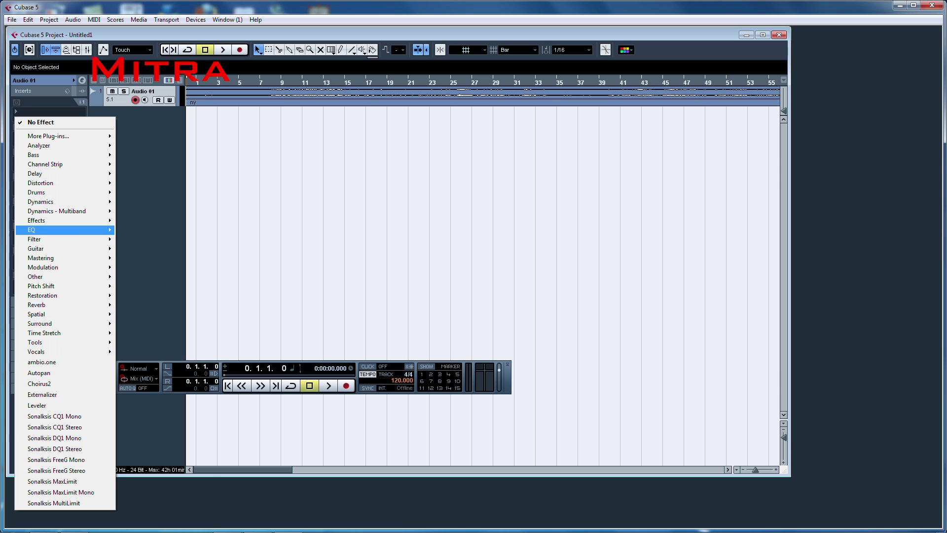
mouse_move(65, 230)
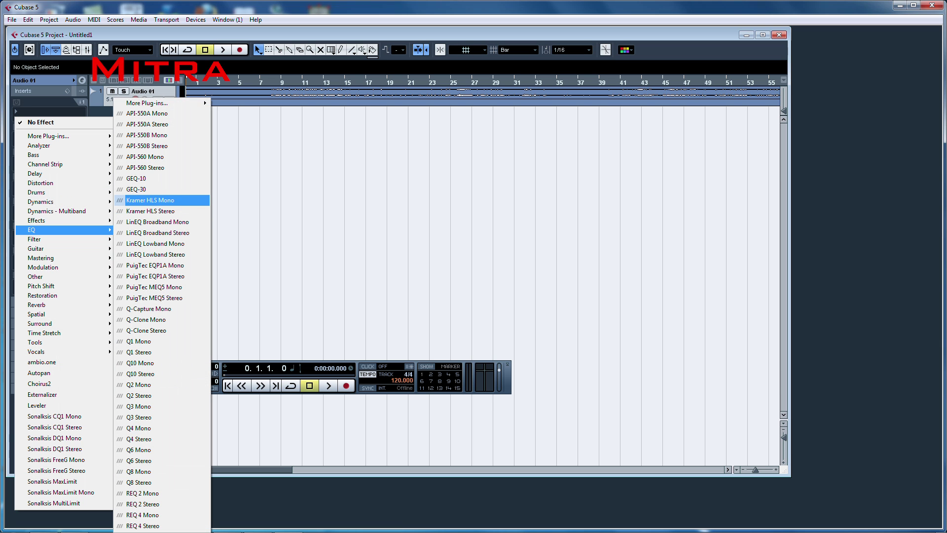
left_click(143, 189)
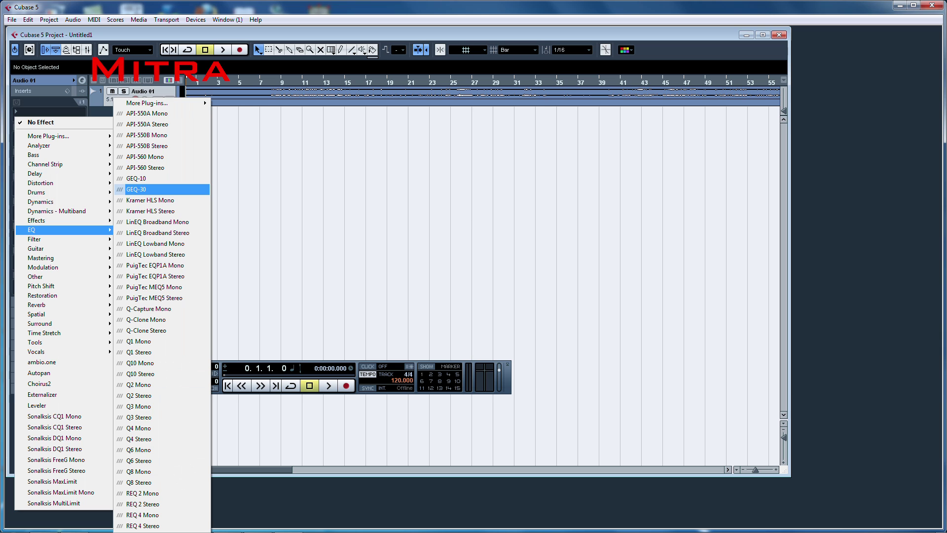
left_click(143, 189)
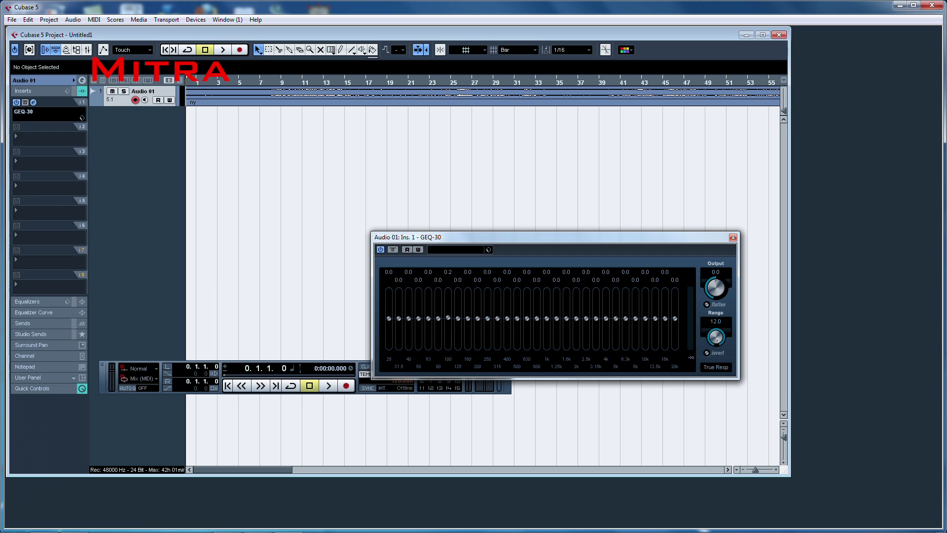
left_click_drag(448, 319, 448, 313)
left_click_drag(556, 318, 655, 309)
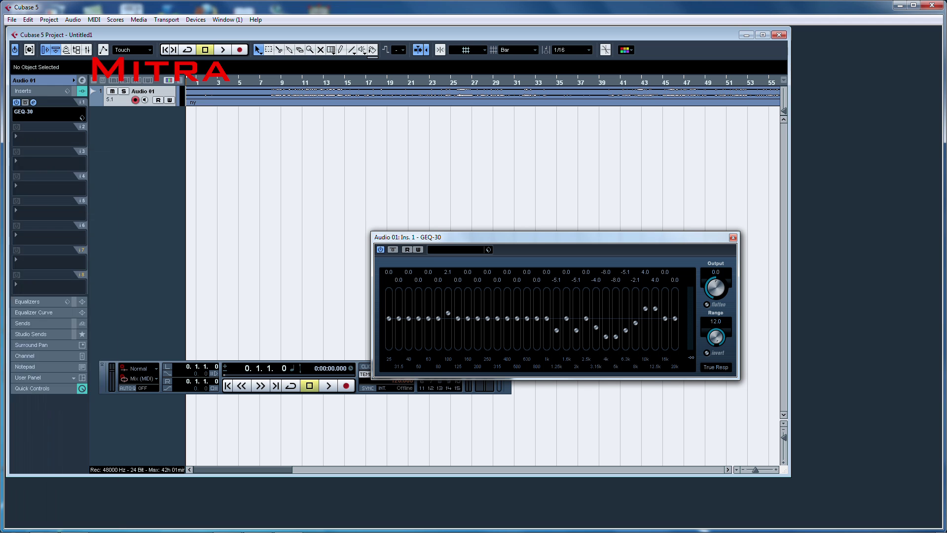
left_click(50, 136)
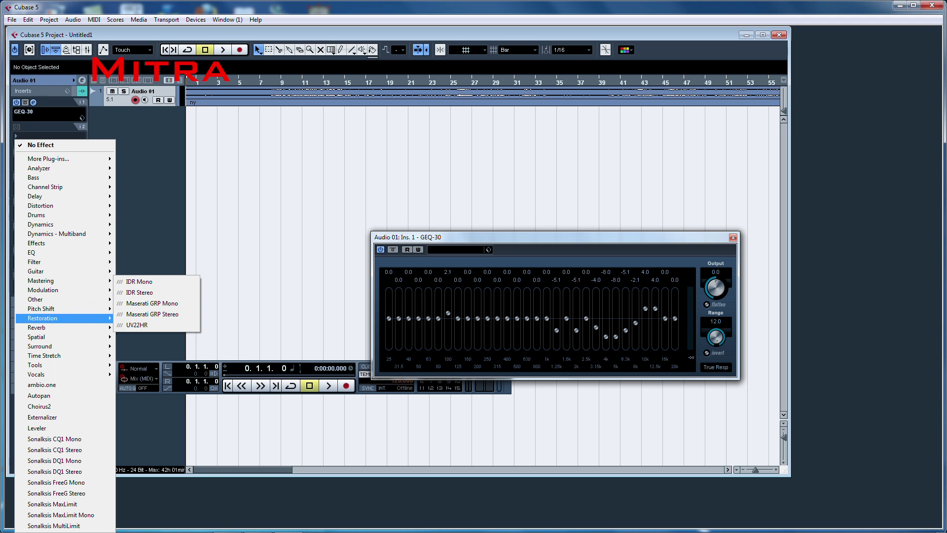
- Load the UM226 Stereo/5.1 upmixer onto Audio 01's second insert and move its window aside
mouse_move(60, 346)
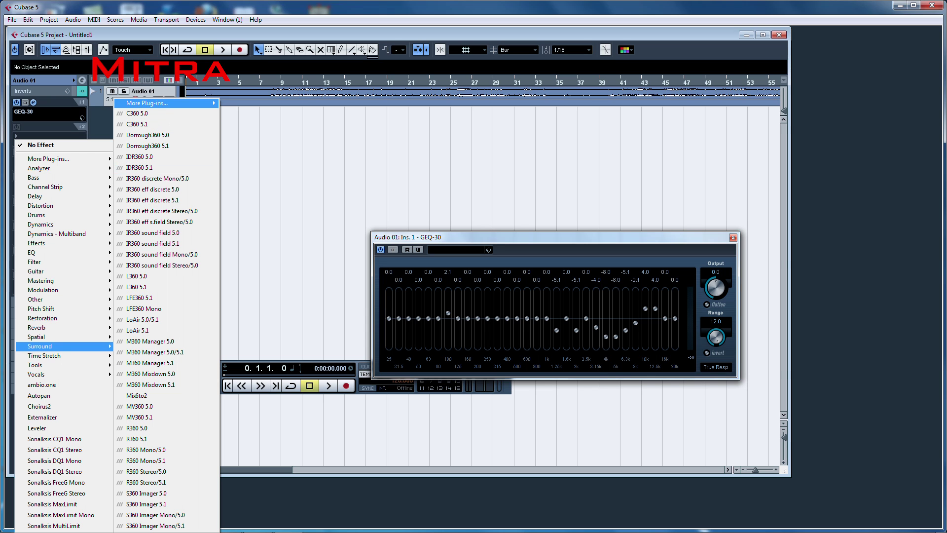
mouse_move(148, 103)
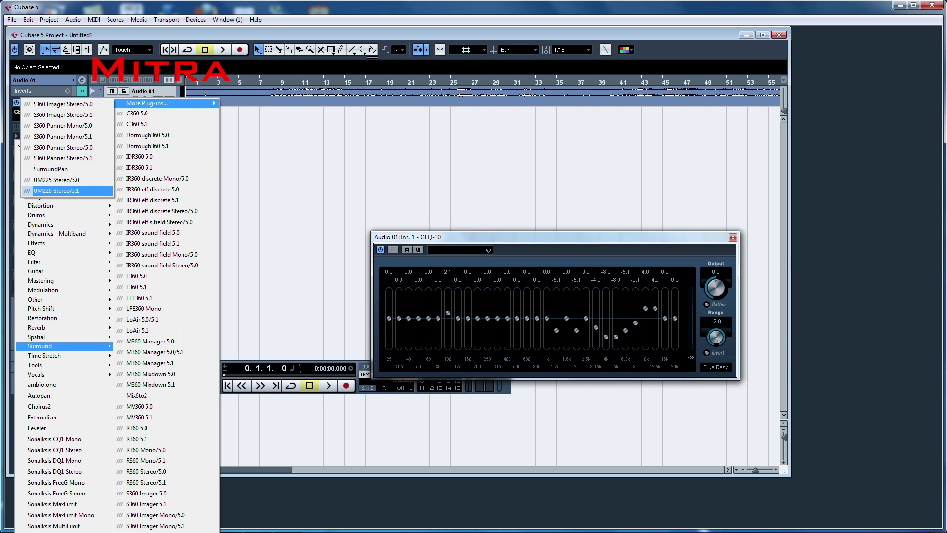
left_click(56, 190)
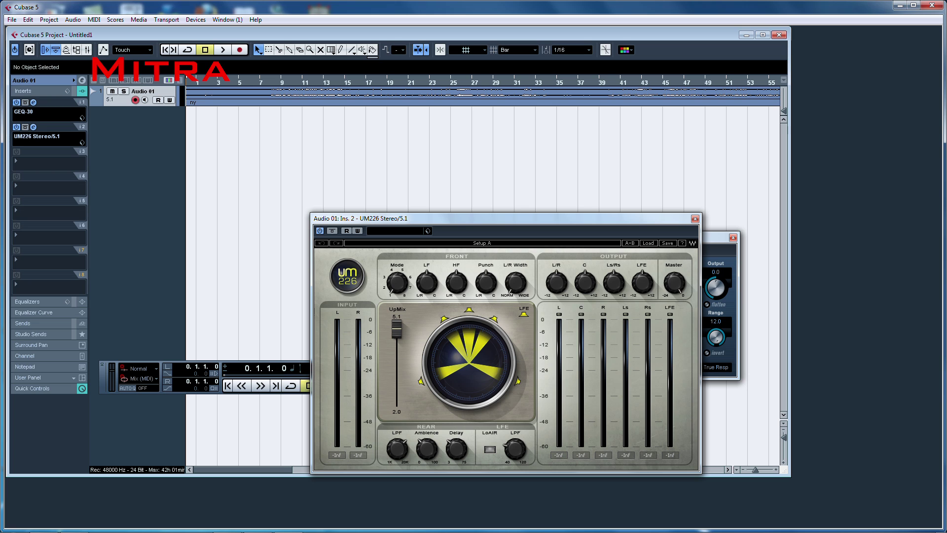
left_click_drag(375, 218, 244, 156)
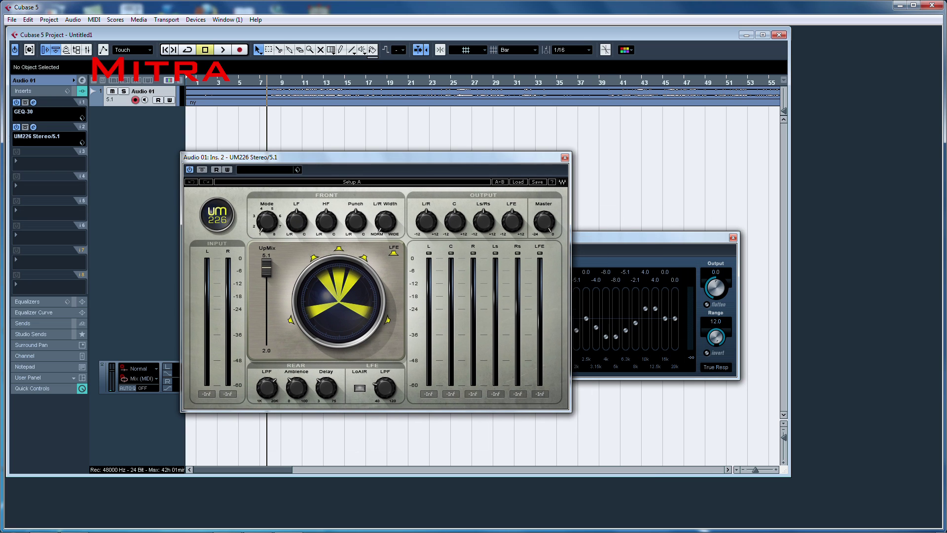
- Play and stop the track to preview the six-channel upmix, then show the whole project length
key("space")
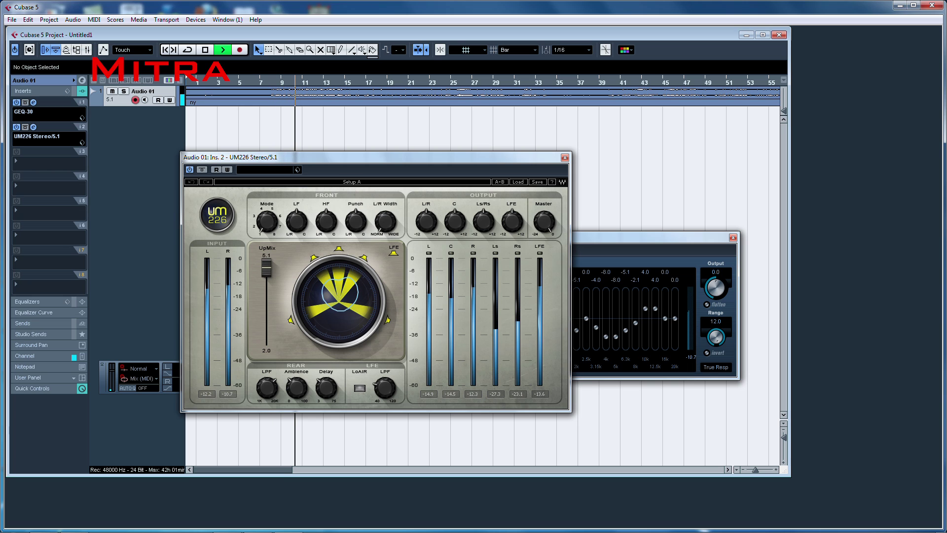
key("space")
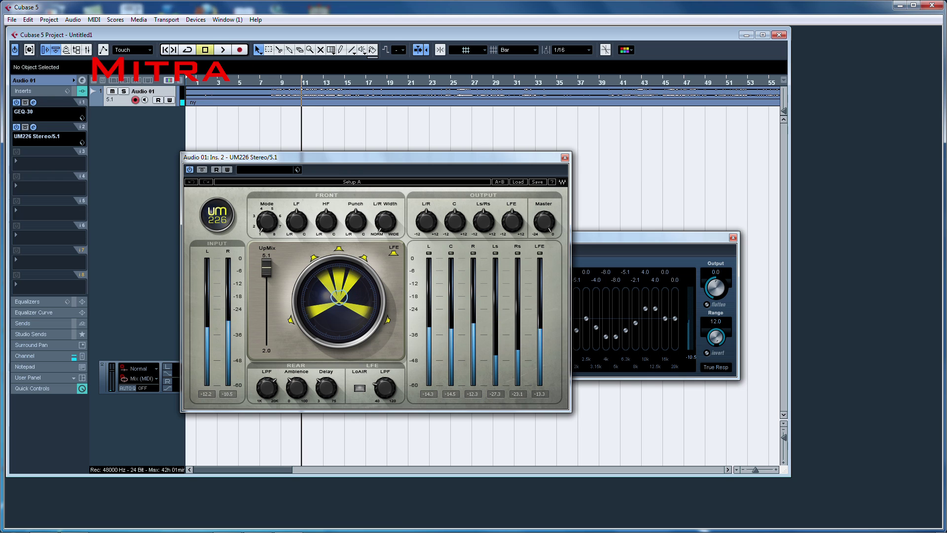
key("shift+f")
left_click(11, 19)
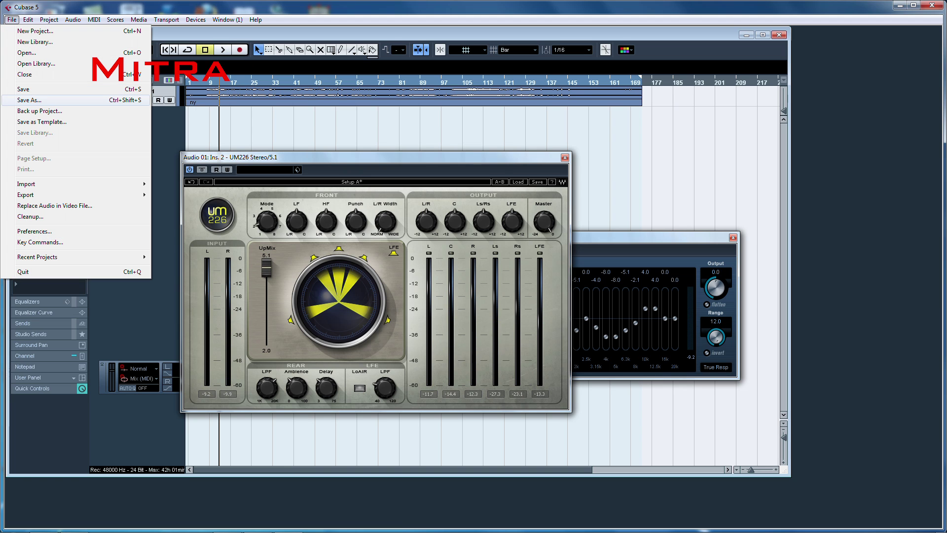
- Bring up the Audio Mixdown export settings from the File > Export menu
mouse_move(29, 195)
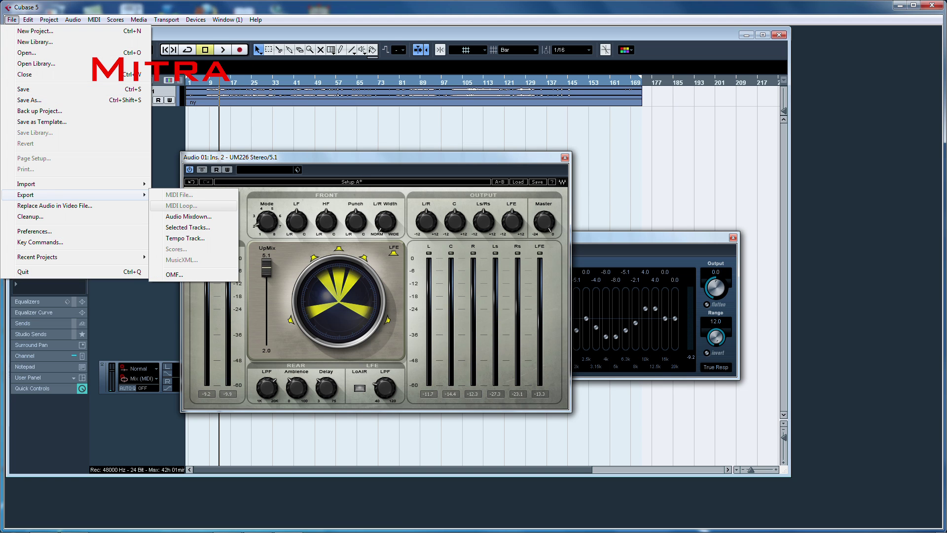
key("Escape")
key("Right")
key("Down")
key("Return")
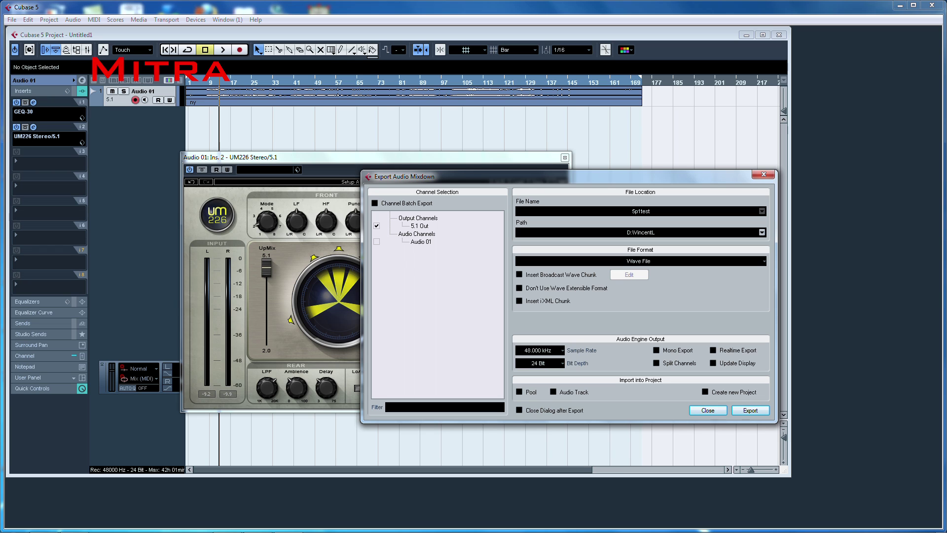
- Set the export path to D:\5.1 Demo and export the six 5p1test WAV files
left_click(762, 232)
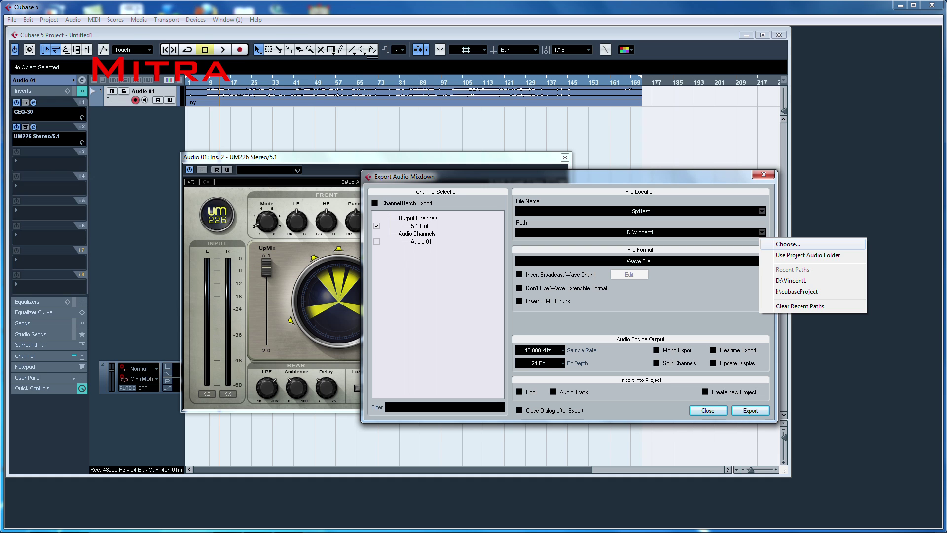
left_click(788, 244)
left_click(260, 207)
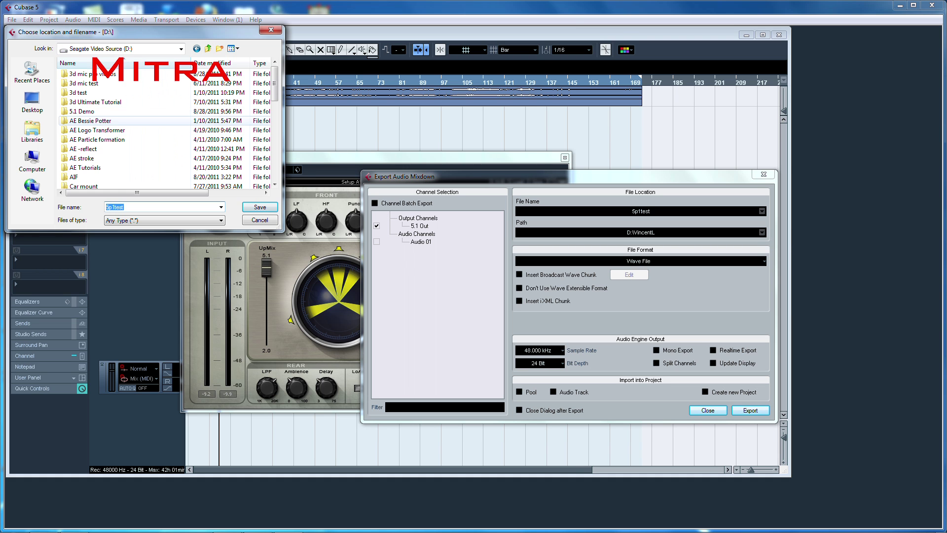
double_click(82, 111)
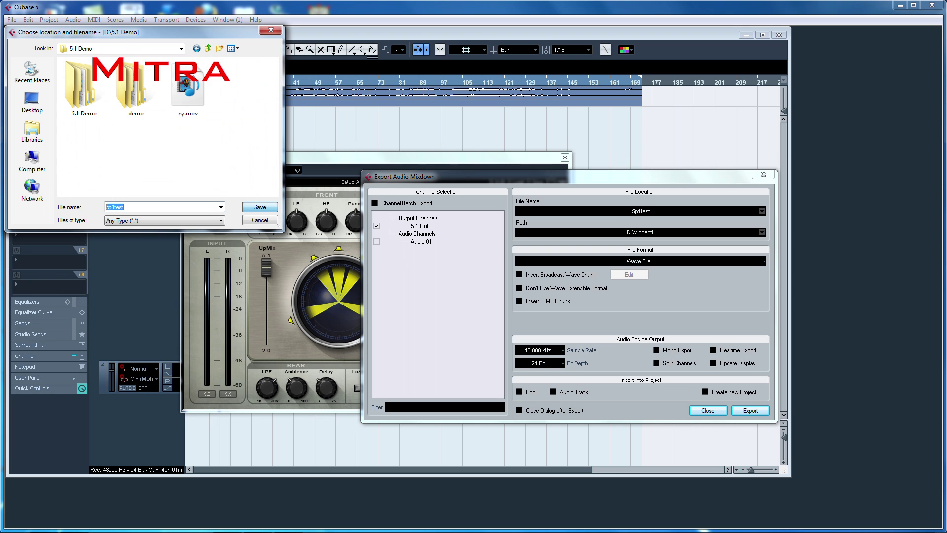
key("alt+Up")
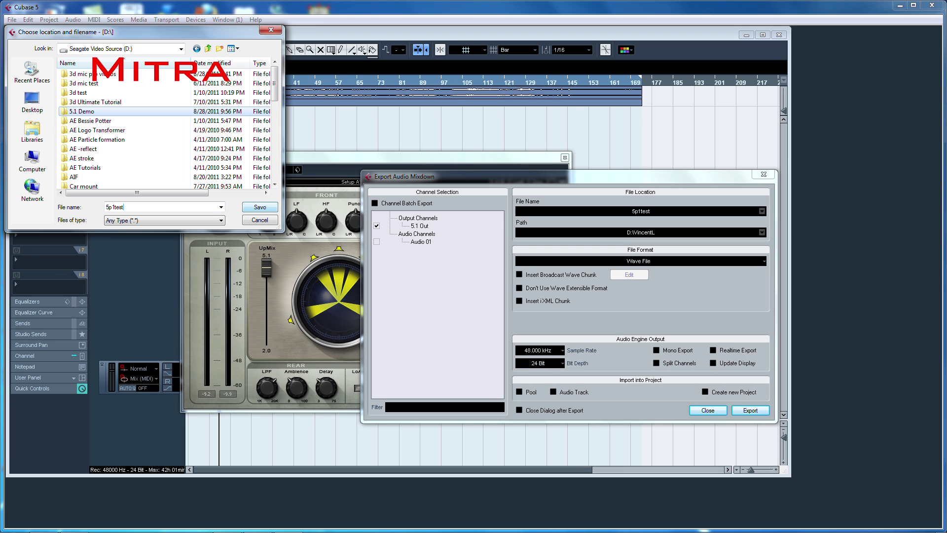
key("Return")
key("Return")
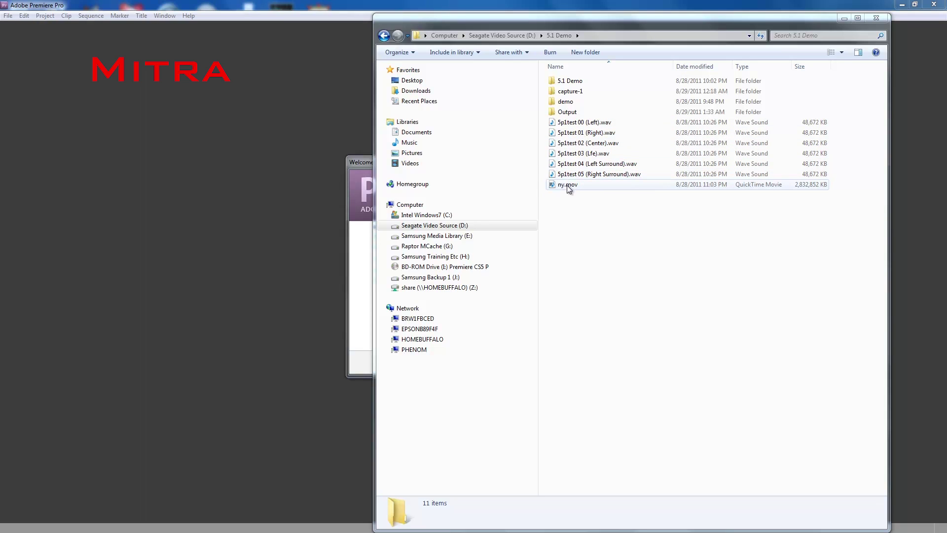
left_click(304, 238)
- Create a new Premiere Pro project named '5.1 Demo' in the D:\5.1 Demo folder
left_click(394, 306)
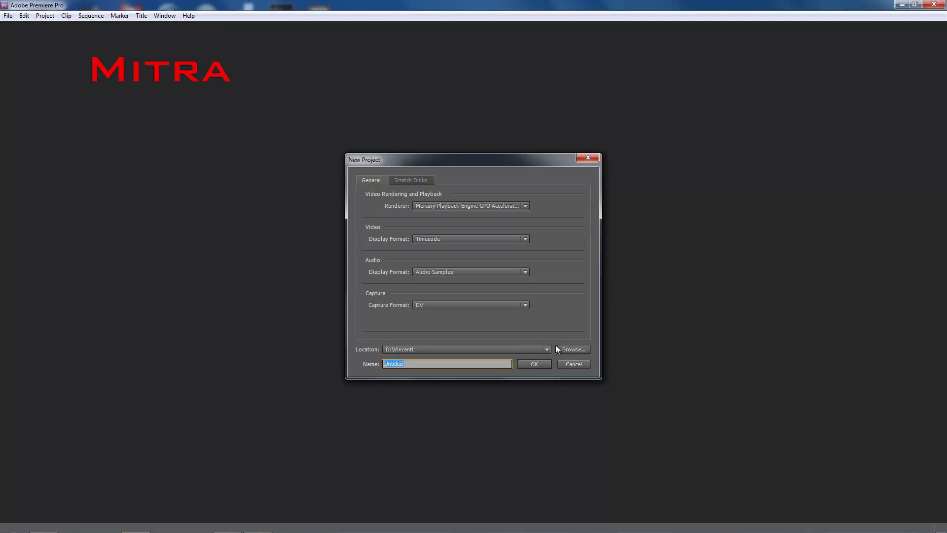
left_click(571, 350)
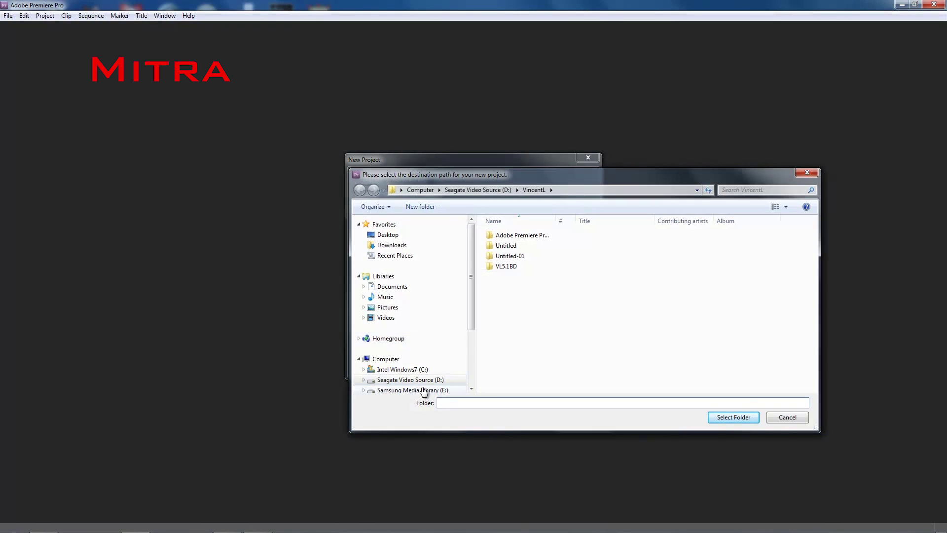
left_click(424, 380)
left_click(519, 277)
double_click(519, 277)
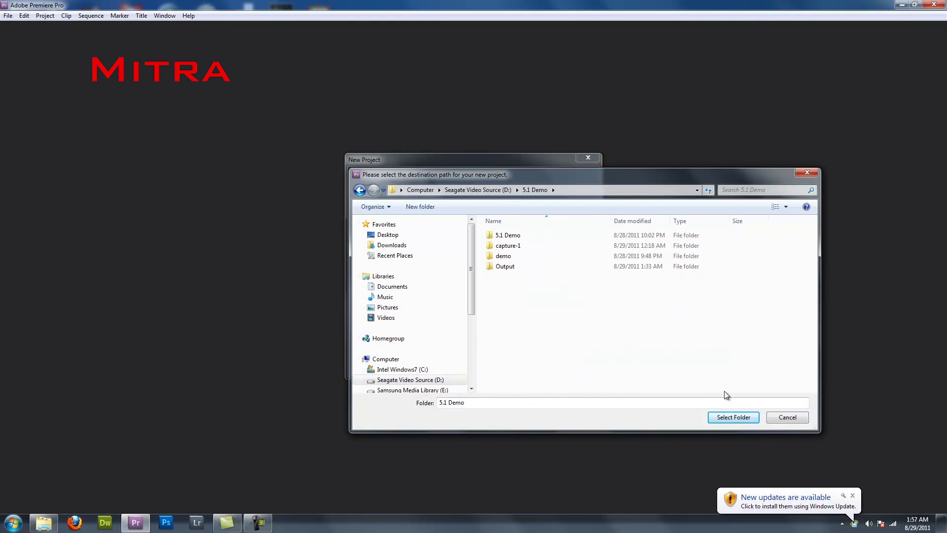
left_click(734, 417)
double_click(477, 365)
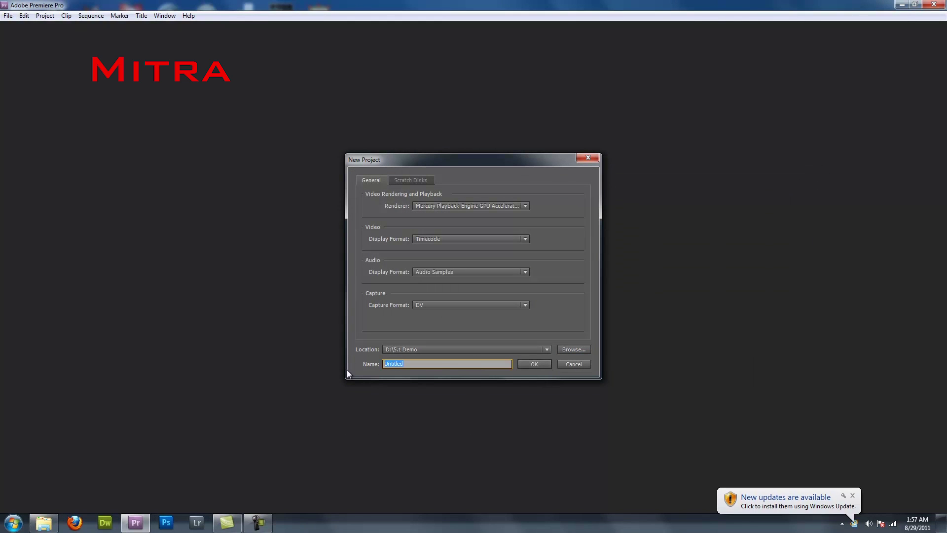
type("5")
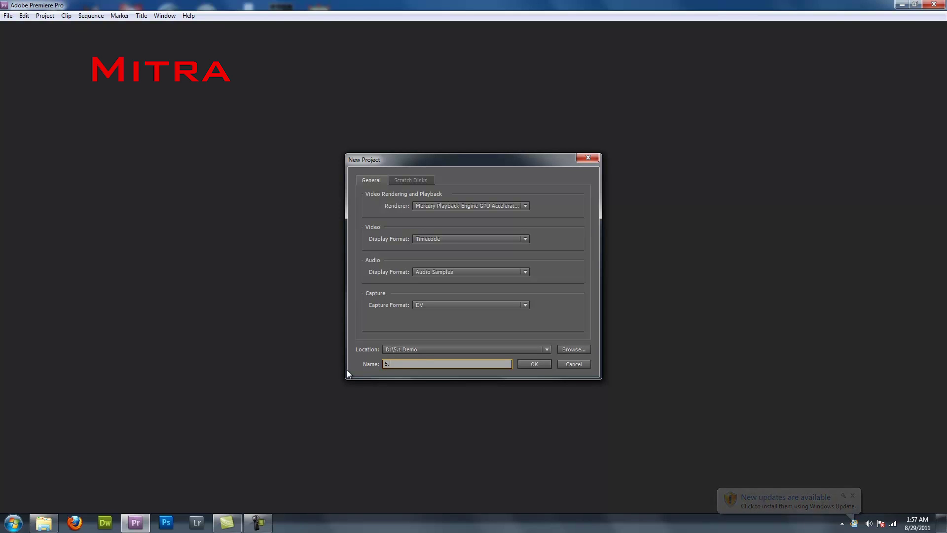
type(".1 Demo")
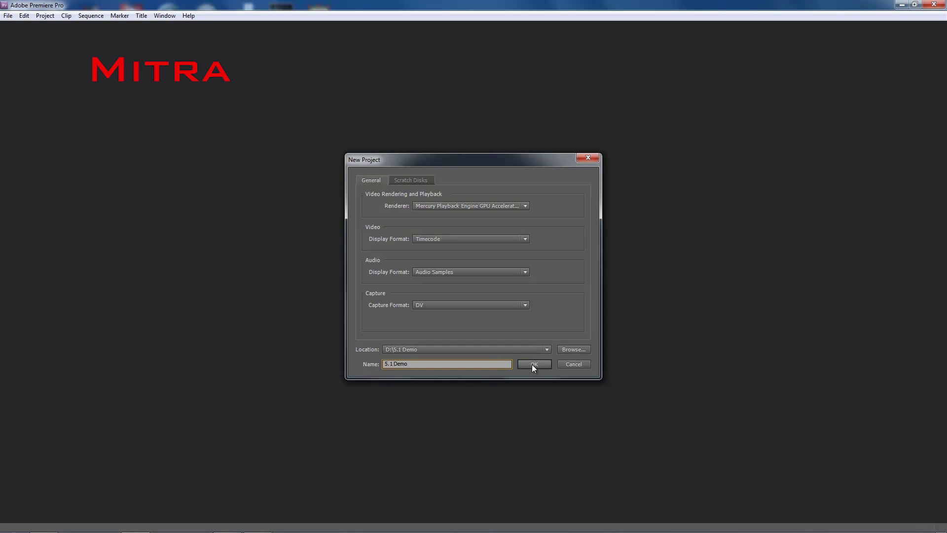
left_click(533, 364)
- Name the sequence 'SurroundDemo' and choose a CineForm 2D 1080p preset
type("S")
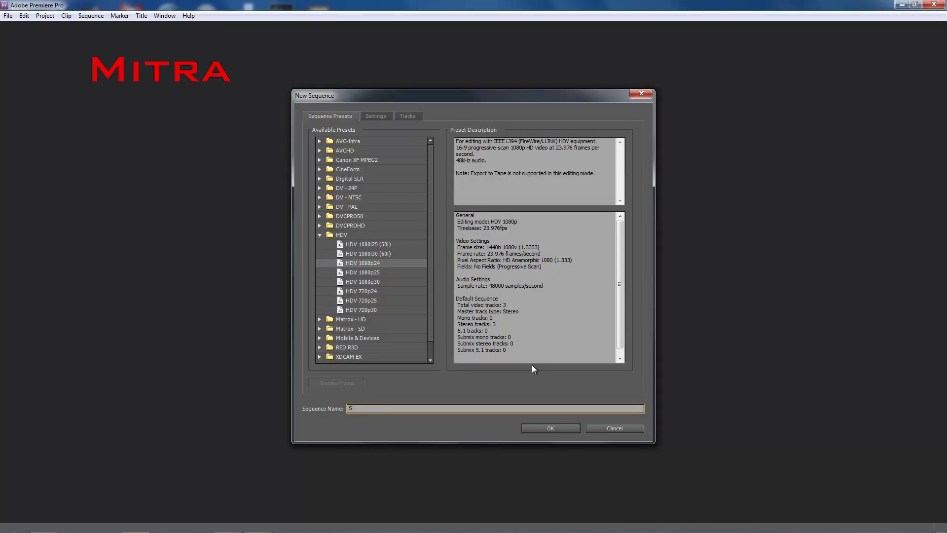
type("urroundDemo")
left_click(320, 170)
left_click(330, 179)
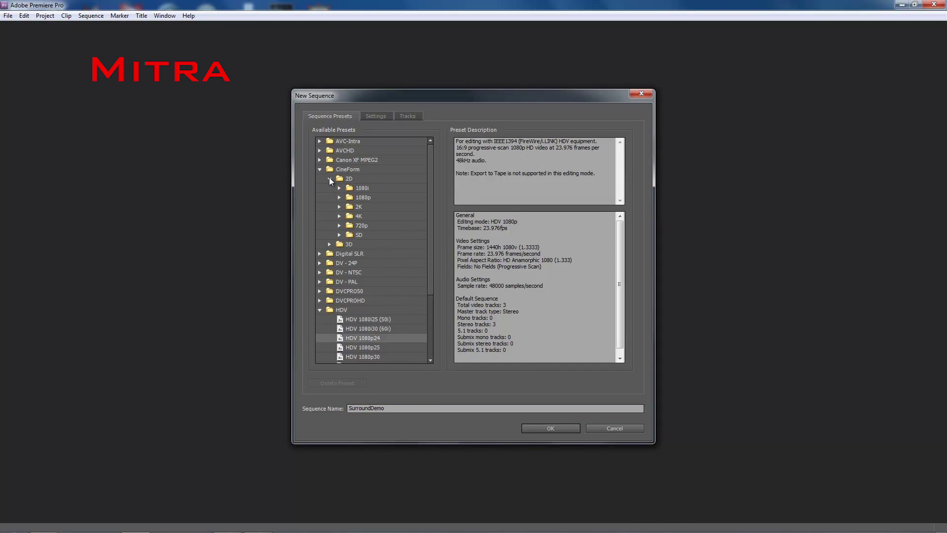
left_click(340, 198)
left_click(390, 207)
- Set the master track to 5.1 with six mono audio tracks and create the sequence
left_click(407, 116)
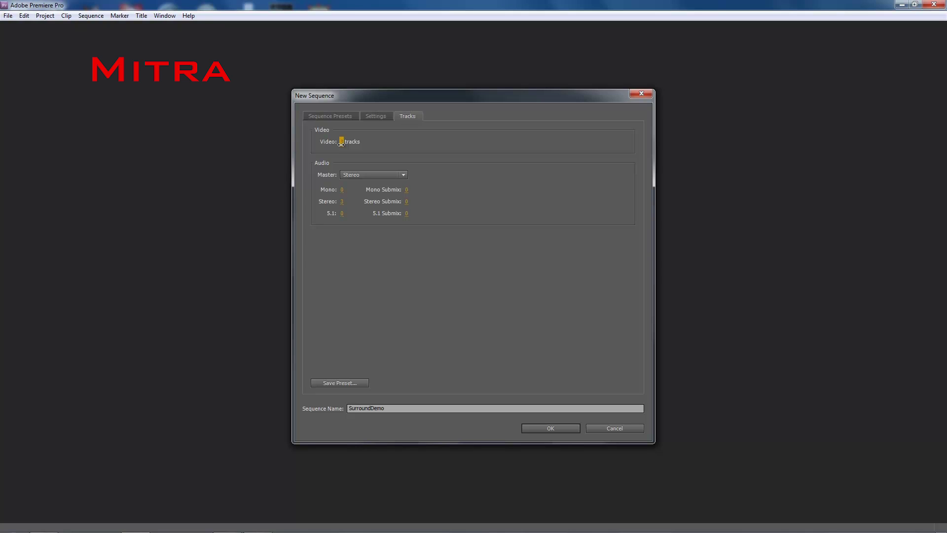
left_click(352, 178)
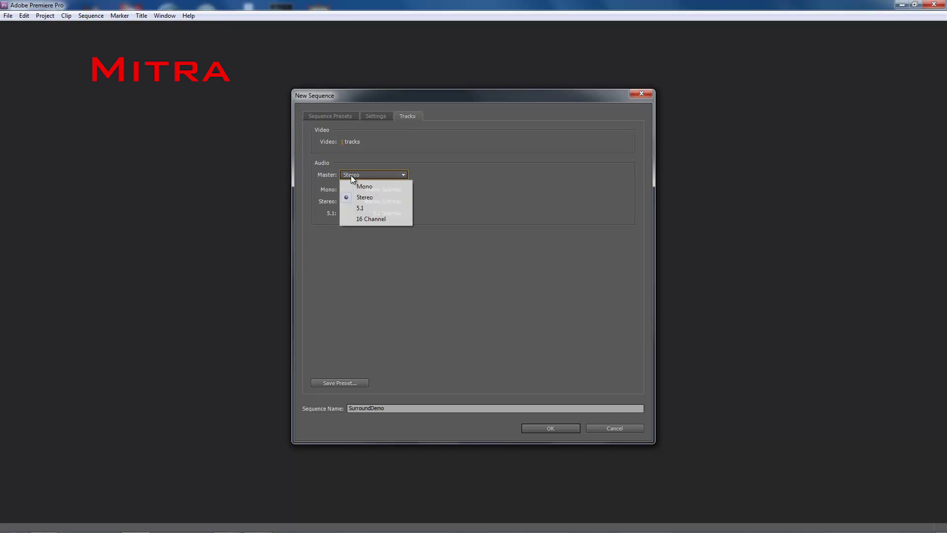
left_click(361, 209)
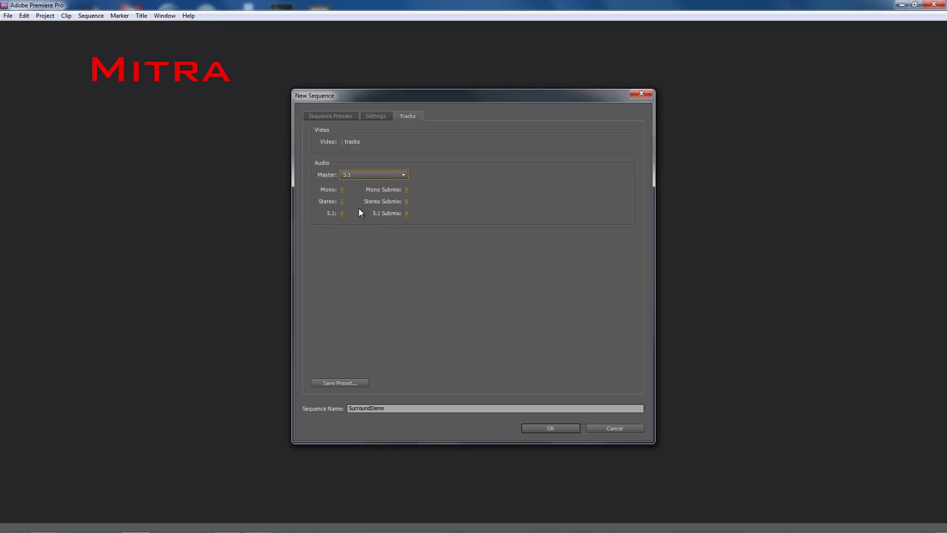
left_click(341, 190)
left_click(341, 202)
left_click(545, 429)
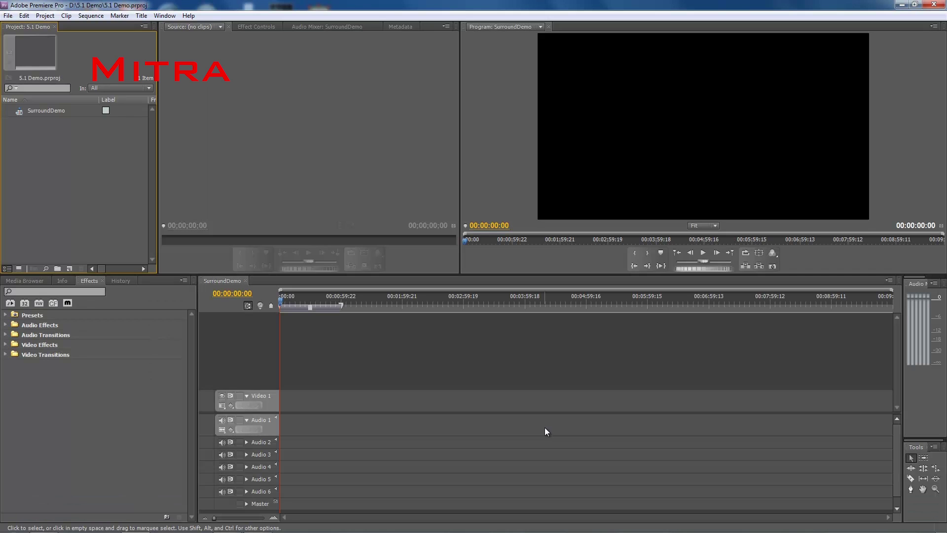
- Import the six 5p1test WAV files and ny.mov into the project
right_click(28, 149)
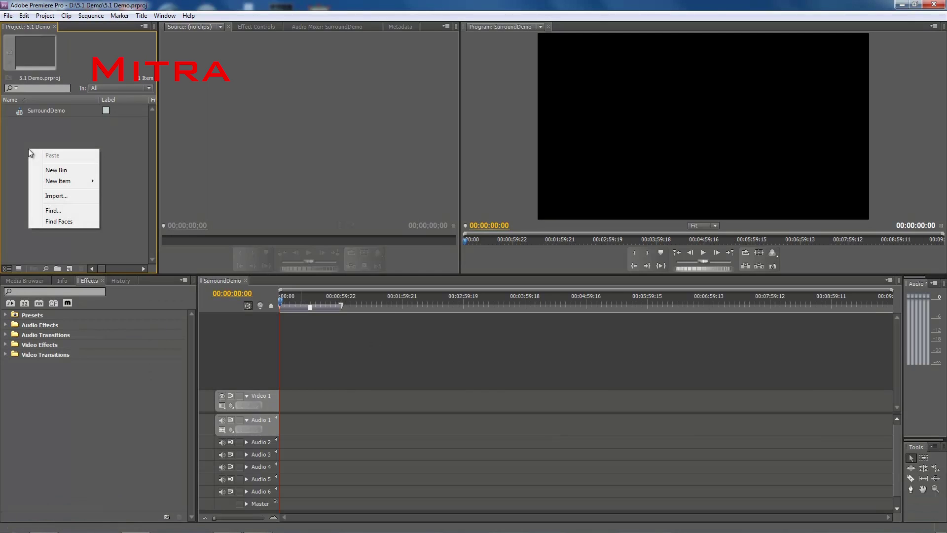
left_click(60, 199)
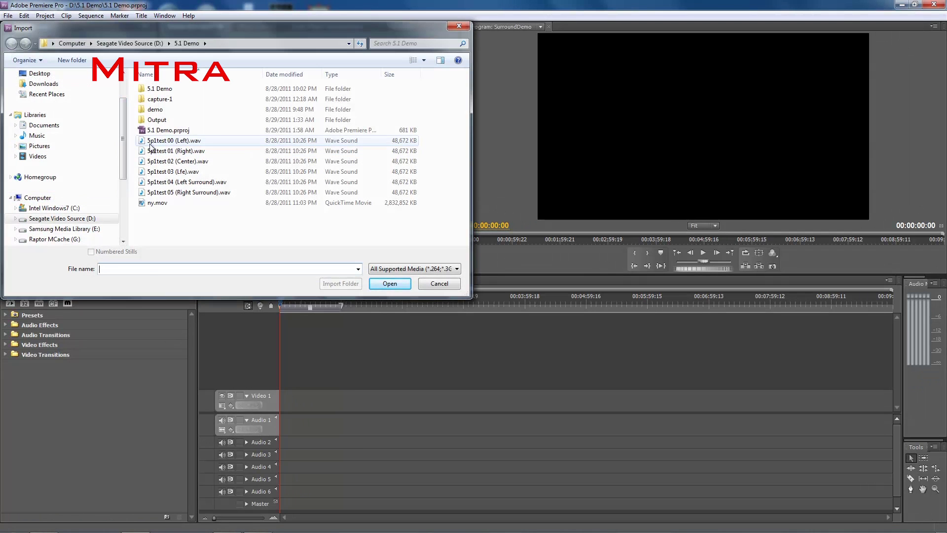
left_click(153, 142)
left_click(153, 203, "shift")
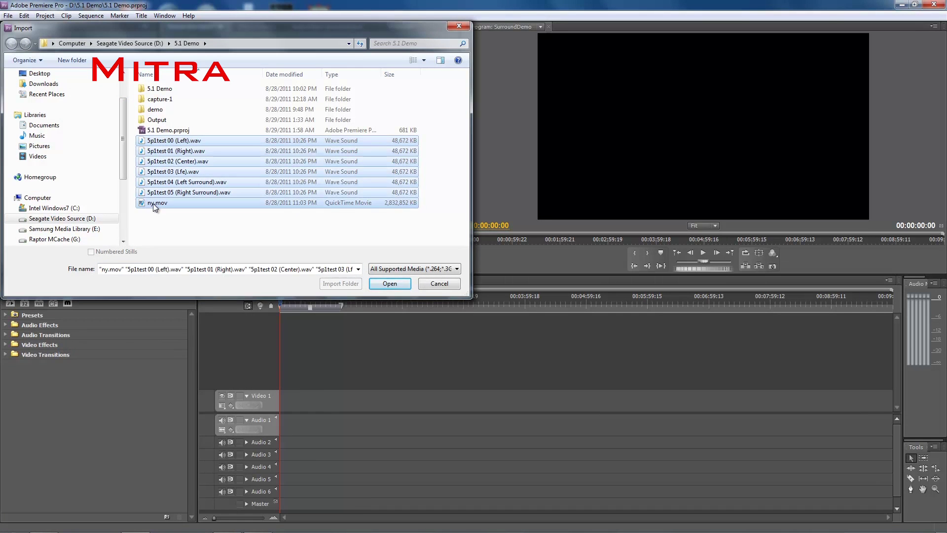
key("Return")
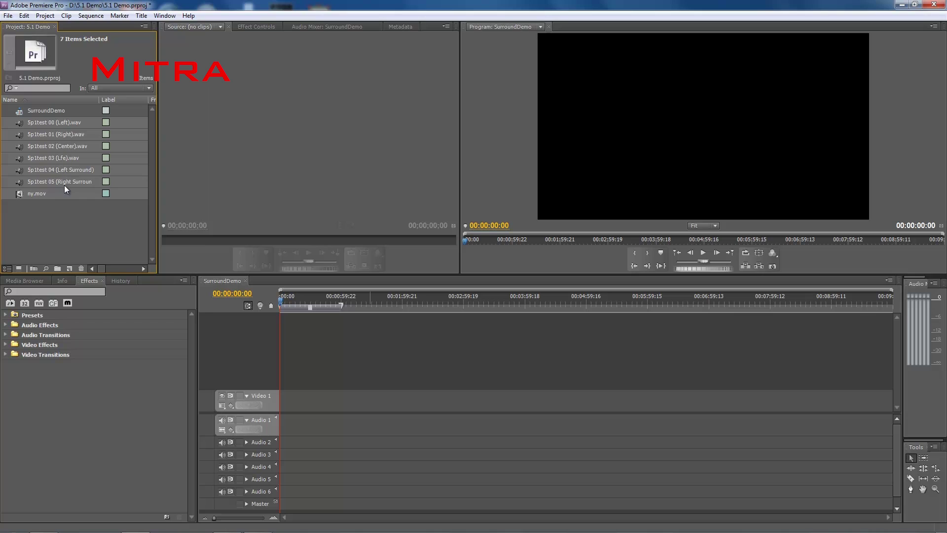
- Rename the first three audio tracks L, C and R
right_click(258, 419)
left_click(274, 425)
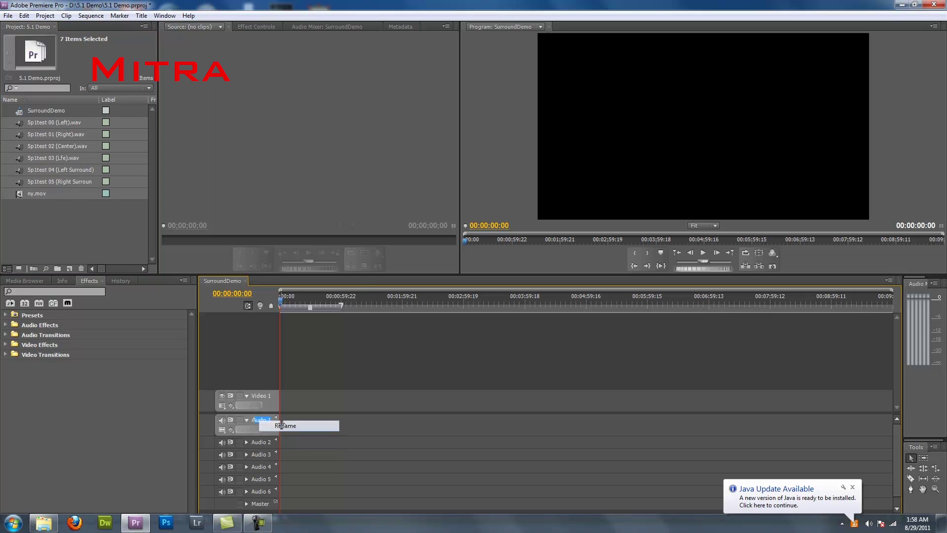
type("L")
key("Return")
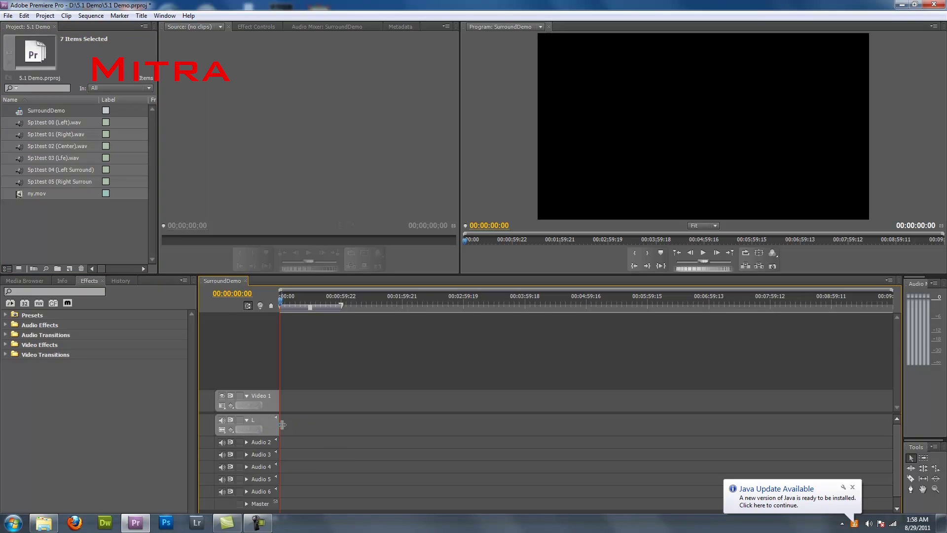
right_click(259, 447)
left_click(277, 451)
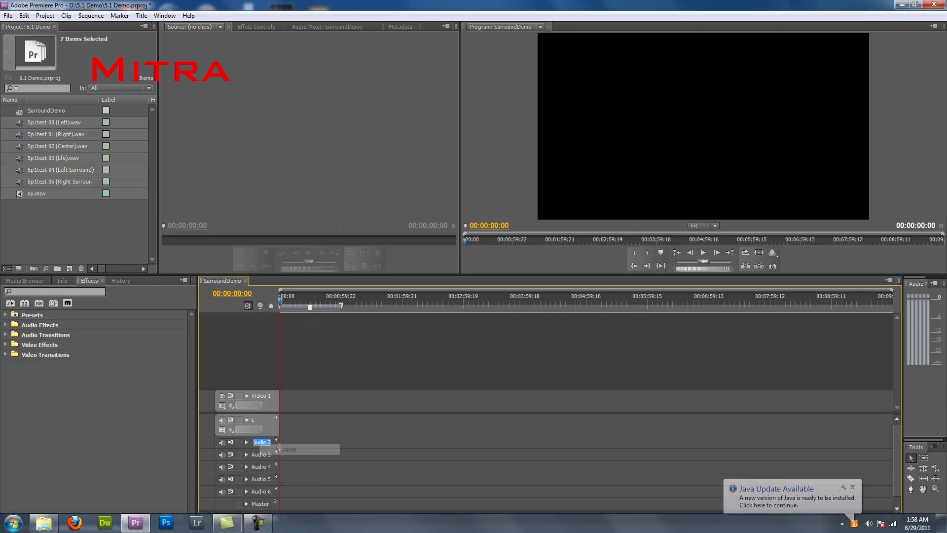
type("C")
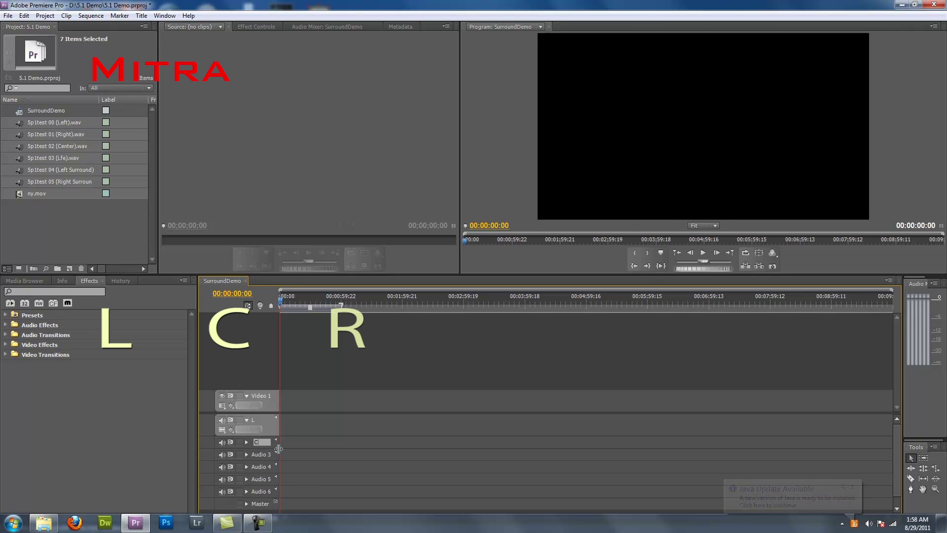
key("Return")
right_click(256, 454)
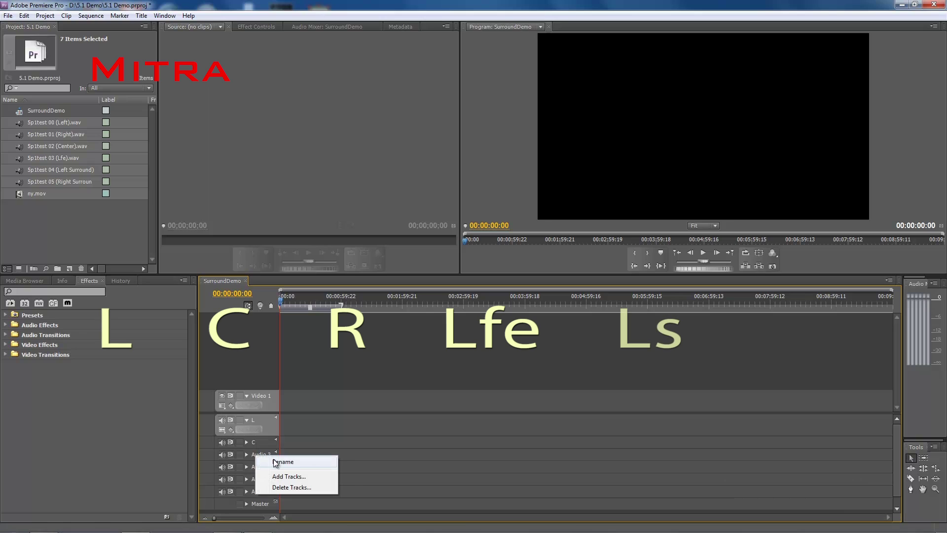
left_click(273, 459)
type("R")
key("Return")
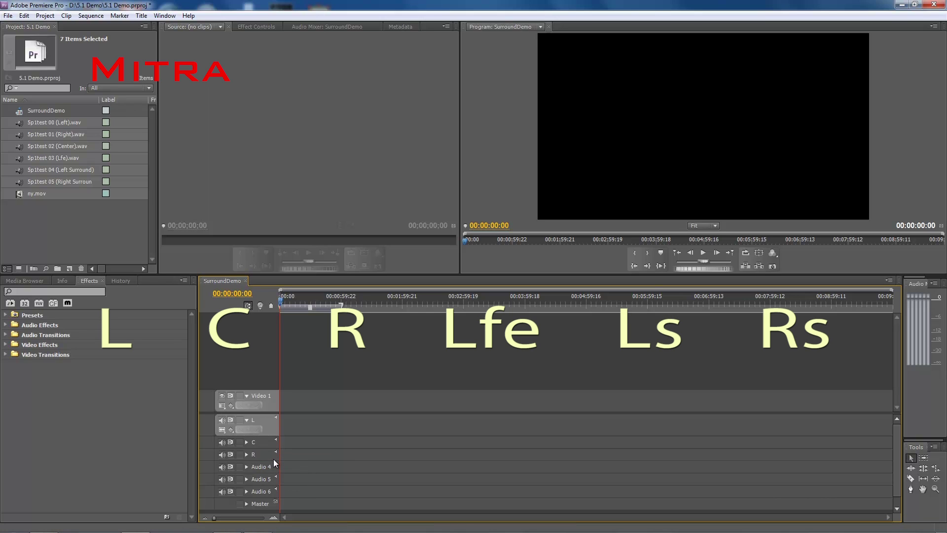
- Rename the remaining audio tracks Lfe, Ls and Rs
right_click(255, 466)
left_click(271, 473)
right_click(262, 476)
left_click(280, 484)
key("Return")
right_click(261, 492)
left_click(278, 497)
type("Rs")
key("Return")
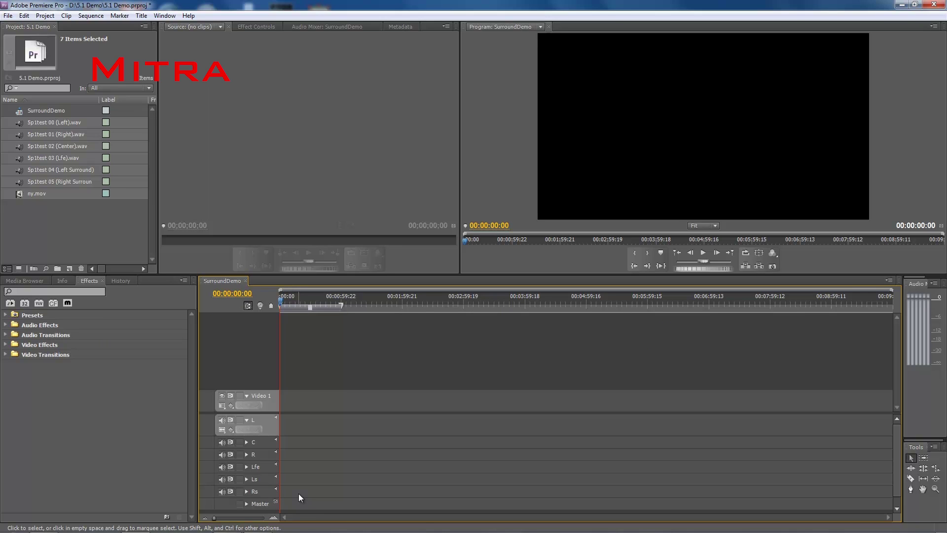
- Load ny.mov in the Source monitor and place it on Video 1
left_click(31, 212)
left_click_drag(23, 193, 217, 114)
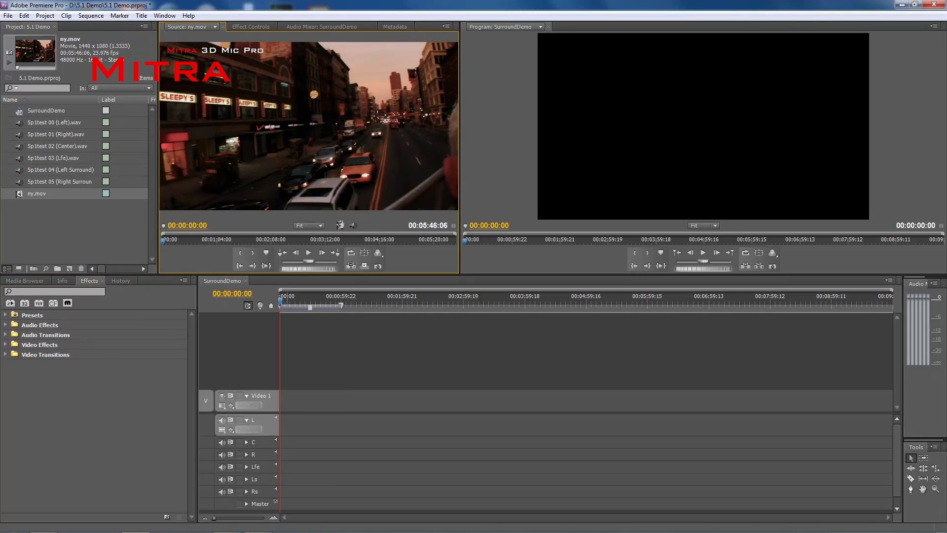
left_click_drag(342, 285, 277, 404)
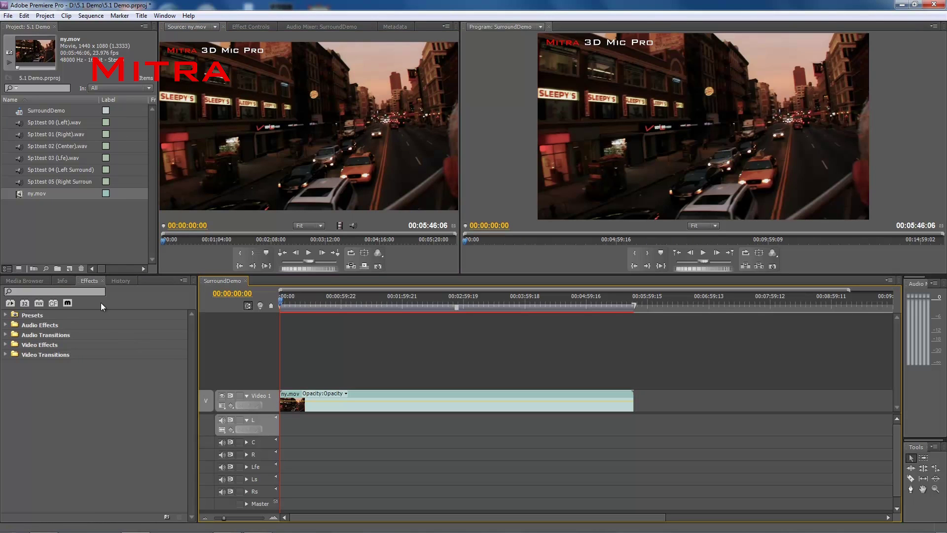
- Place the six 5p1test WAVs on their matching tracks: L, C, R, Lfe, Ls and Rs
left_click_drag(24, 123, 283, 426)
left_click_drag(31, 147, 285, 447)
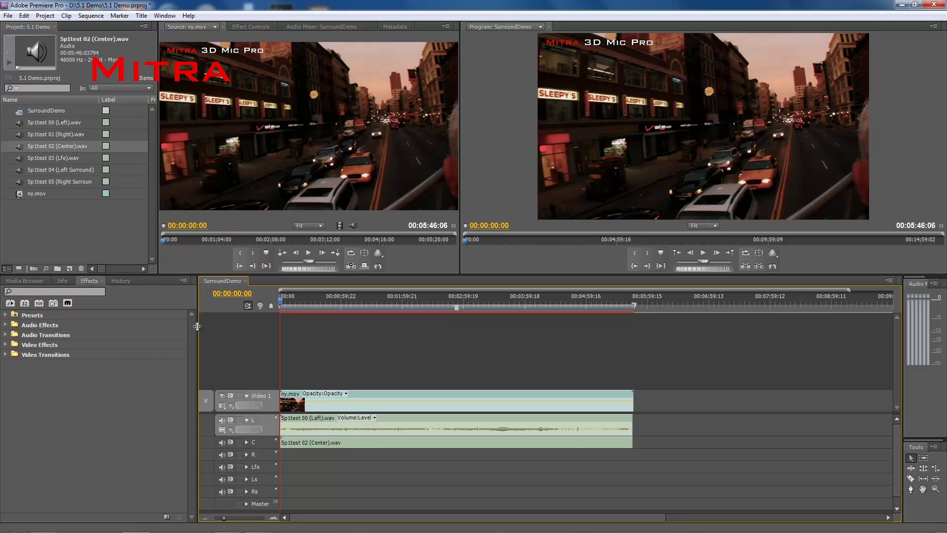
left_click_drag(50, 134, 289, 454)
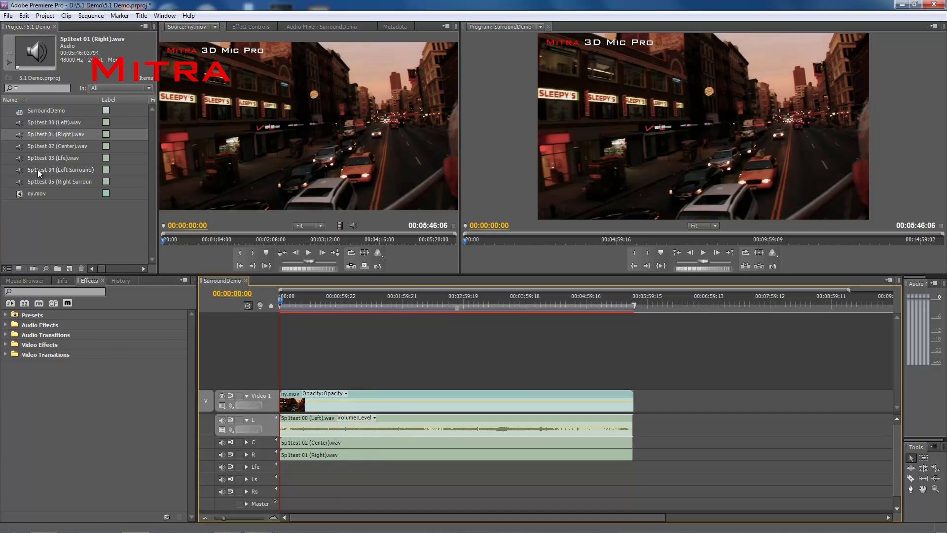
left_click_drag(28, 159, 282, 467)
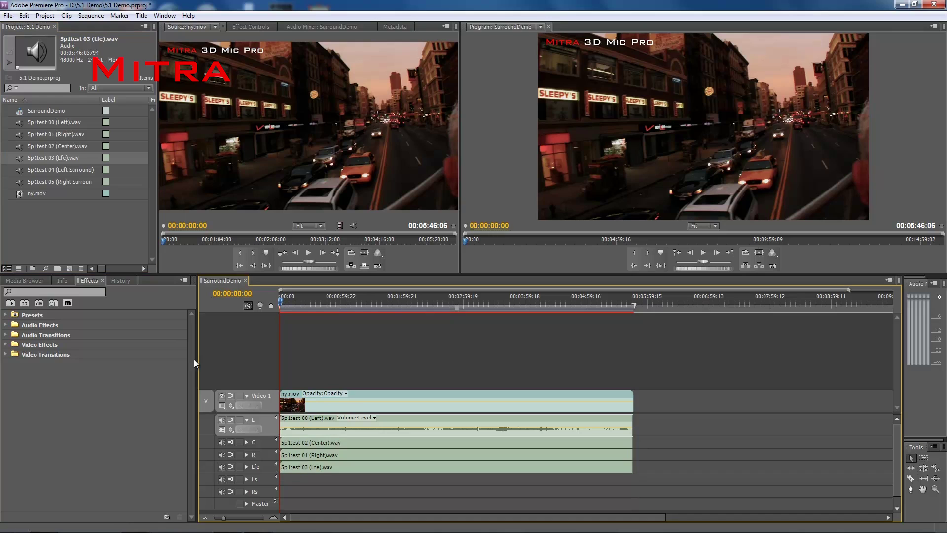
left_click(26, 171)
left_click_drag(25, 171, 283, 479)
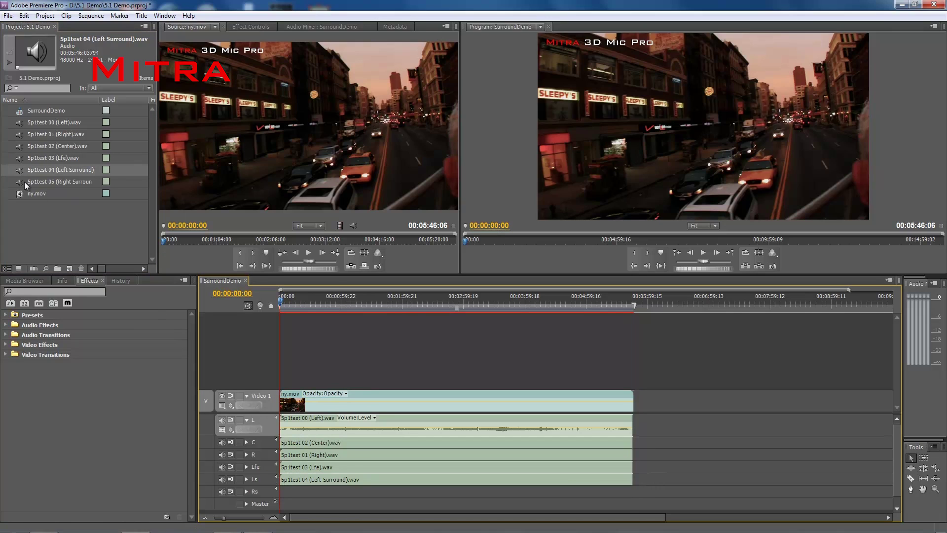
left_click_drag(26, 183, 276, 494)
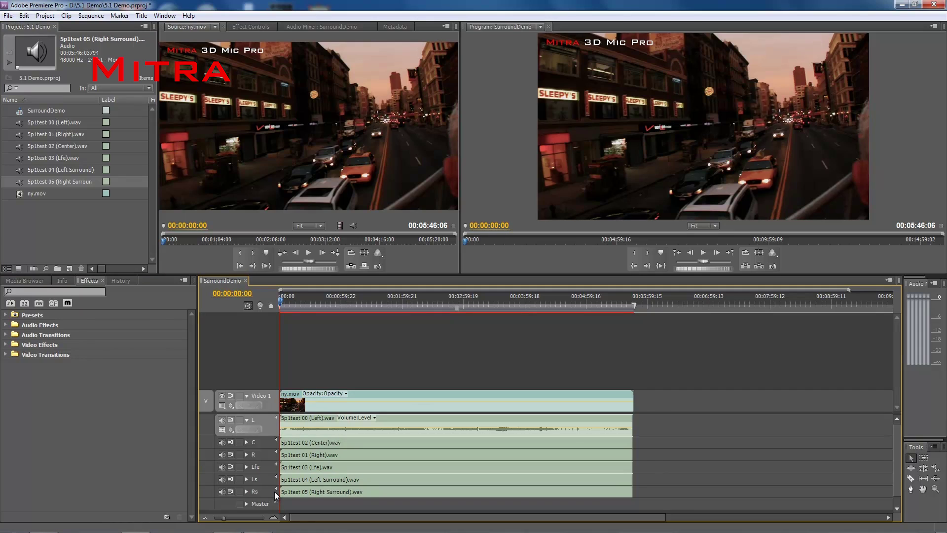
- Save the project via File > Save and bring up the Audio Mixer for SurroundDemo
left_click(8, 15)
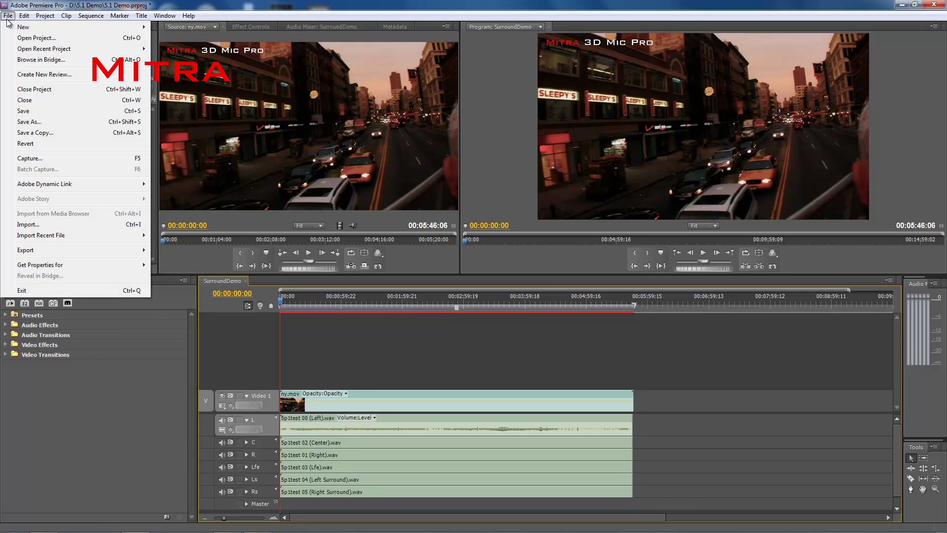
left_click(23, 111)
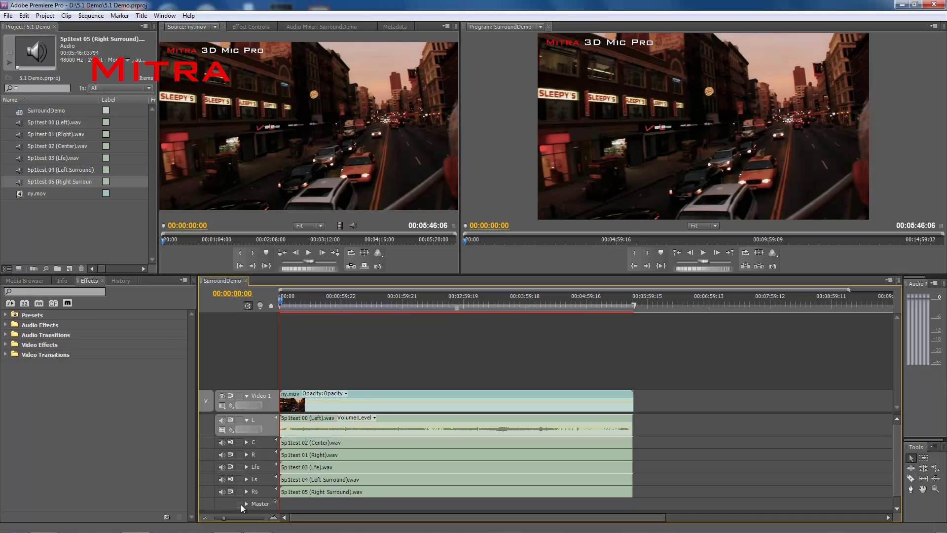
left_click(314, 27)
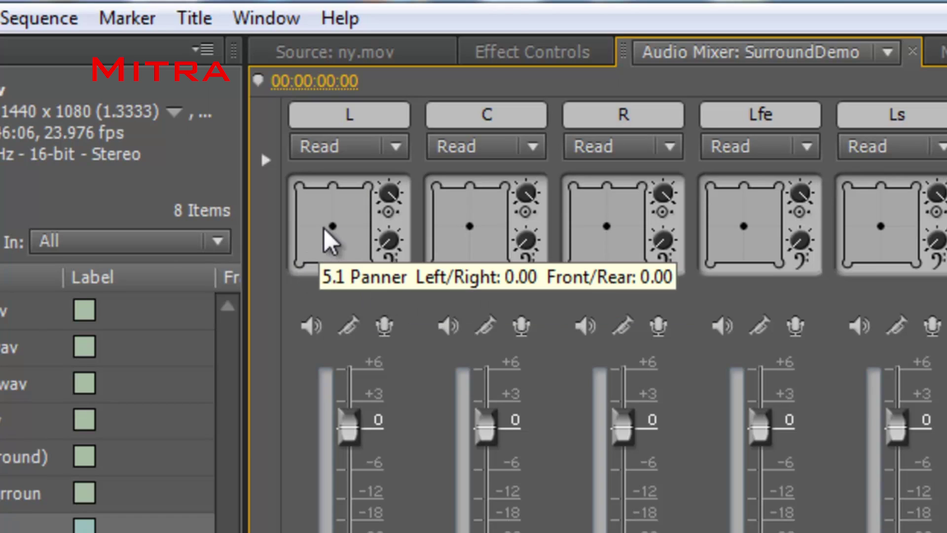
- Pan L front-left, C front-centre, R front-right, Ls rear-left and Rs rear-right
left_click_drag(333, 228, 299, 187)
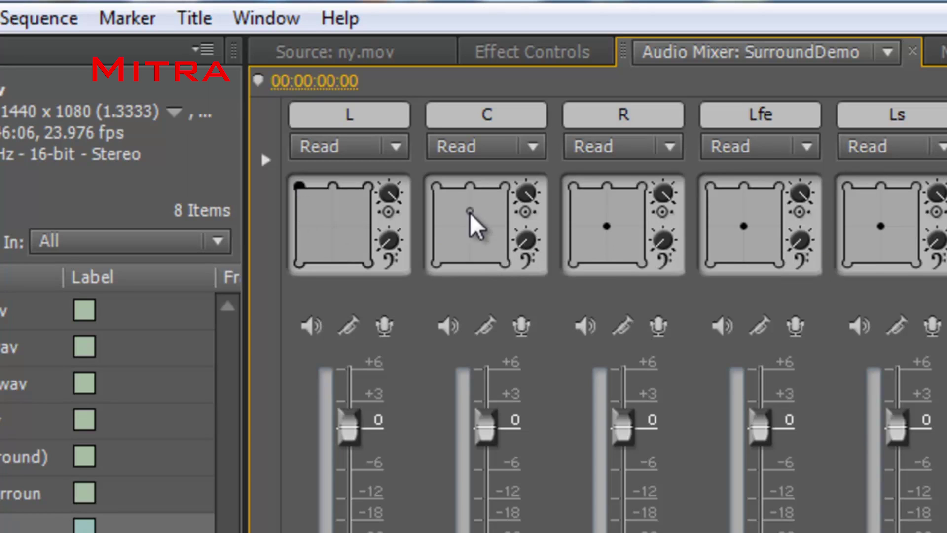
left_click_drag(470, 225, 470, 186)
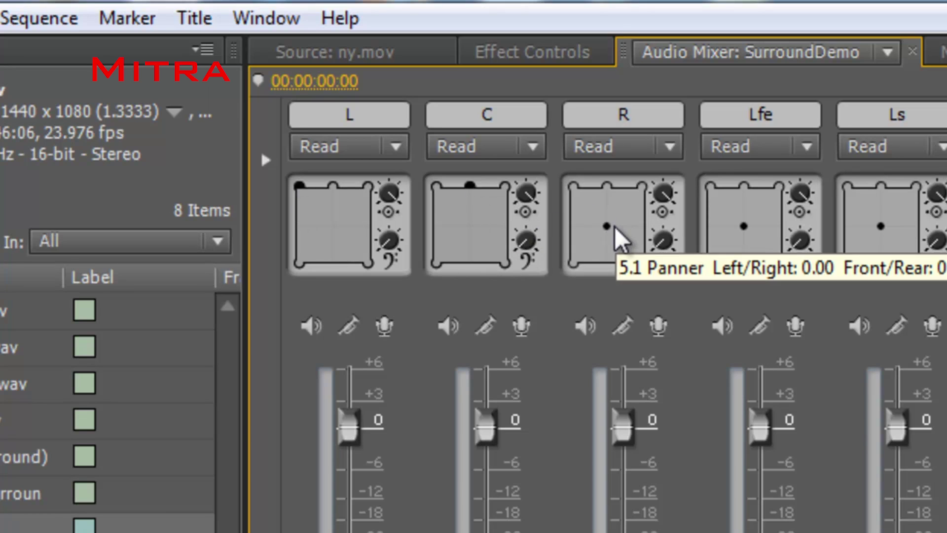
left_click_drag(607, 227, 647, 188)
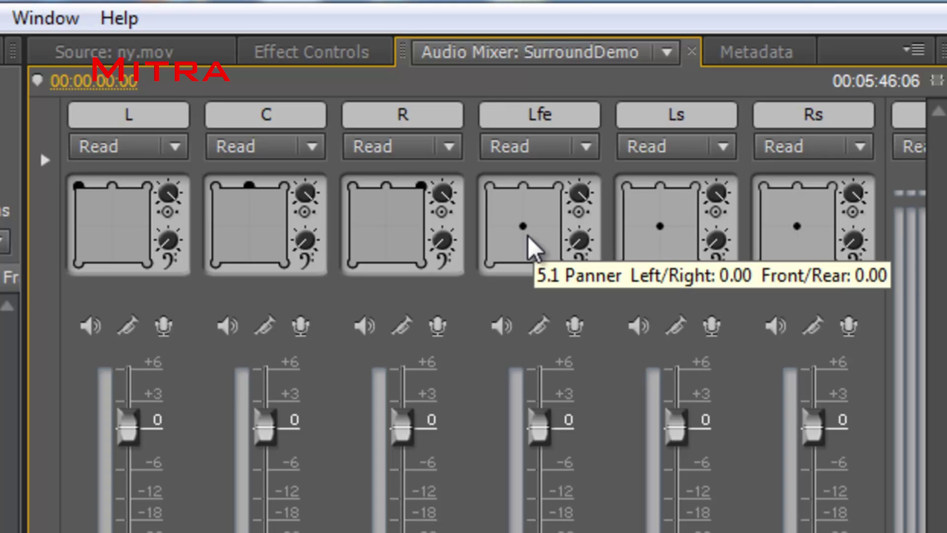
left_click_drag(657, 227, 622, 267)
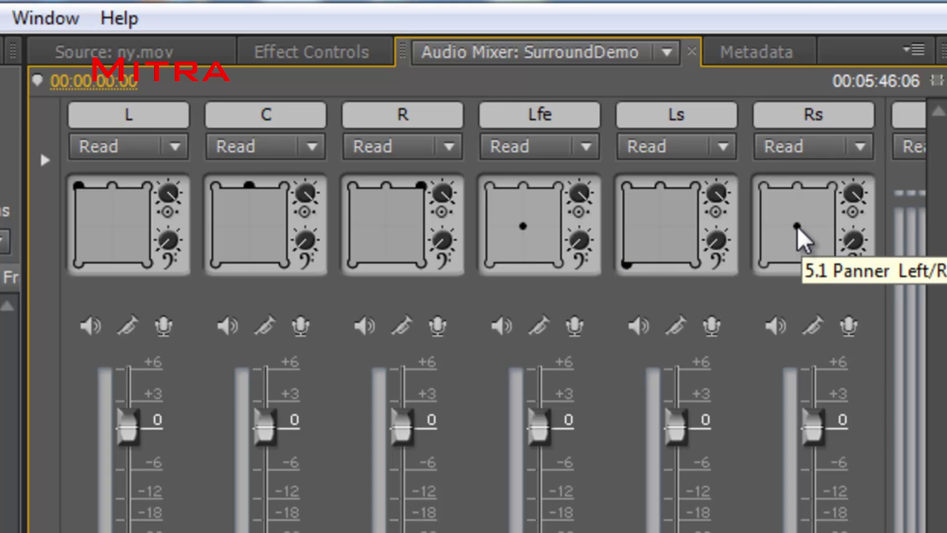
left_click_drag(798, 228, 830, 255)
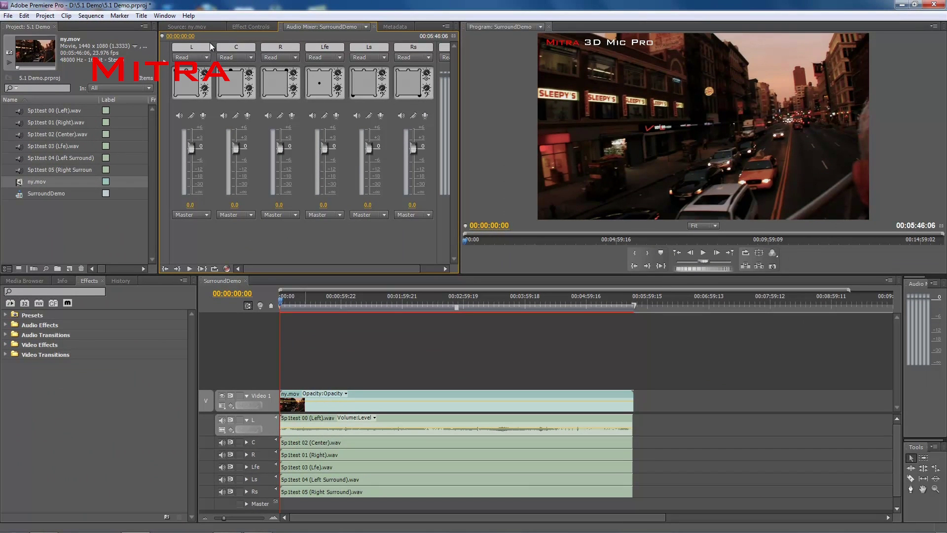
left_click(202, 27)
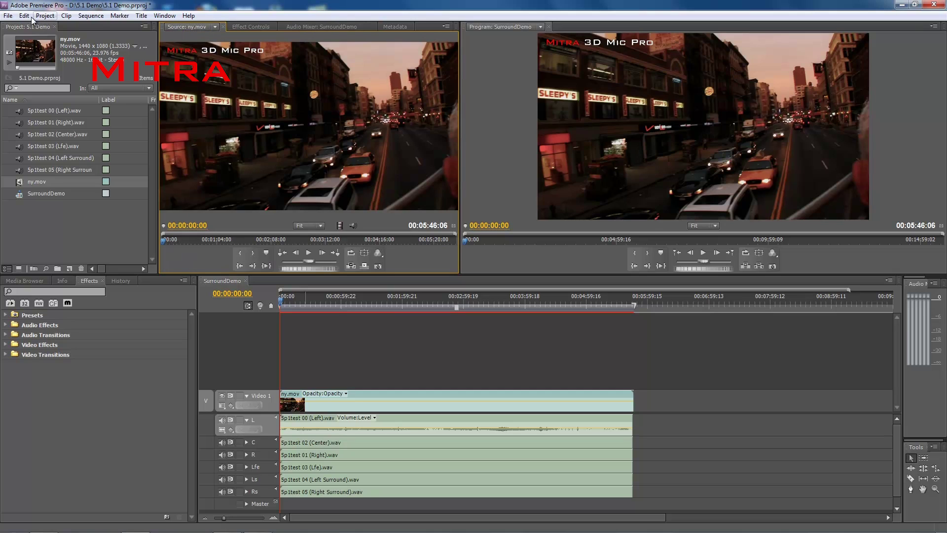
- Open File > Export > Media for the sequence, currently set to Matrox MP4 as ny.mp4
left_click(8, 16)
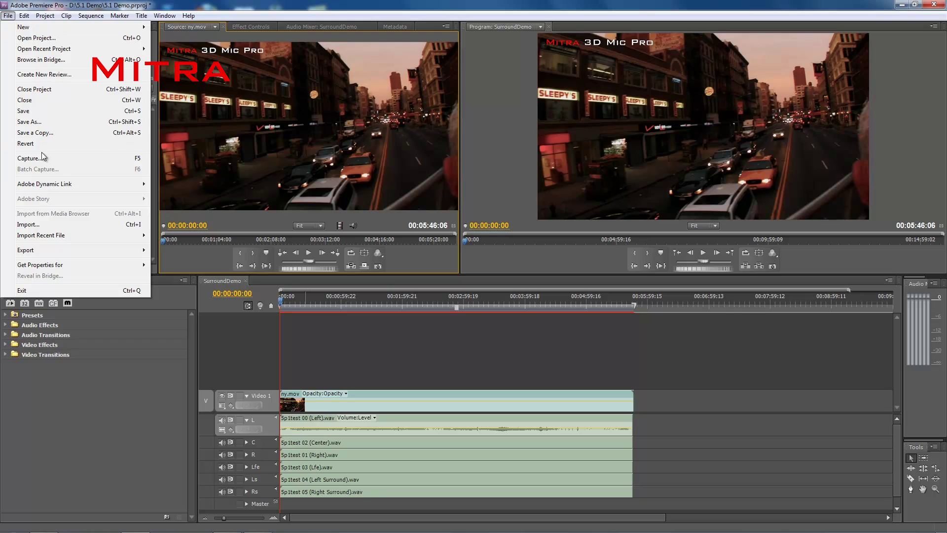
mouse_move(55, 251)
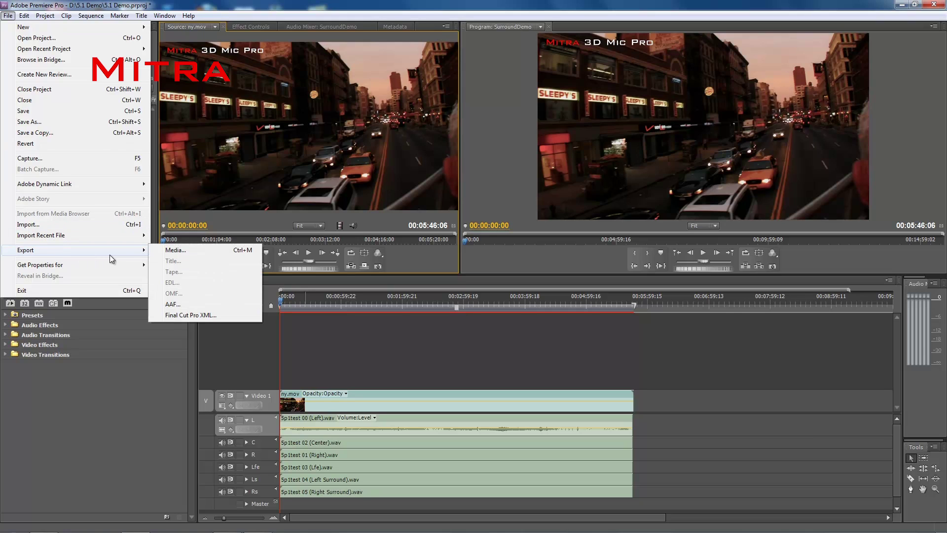
left_click(177, 251)
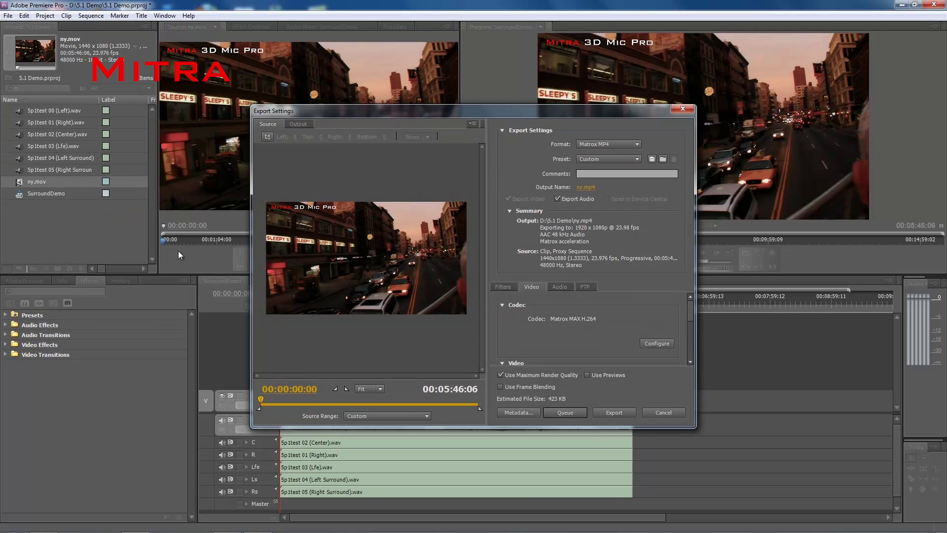
left_click(638, 144)
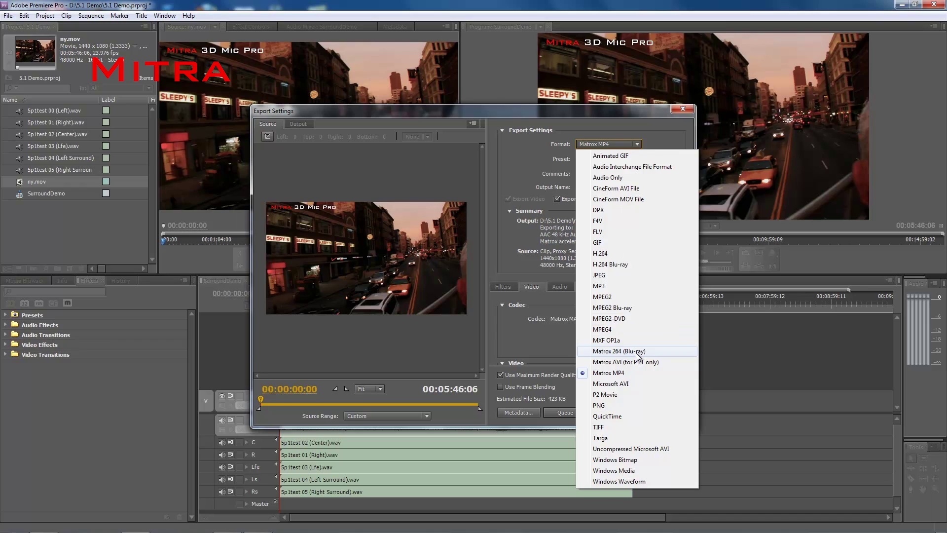
- Change the export format to H.264 Blu-ray
left_click(521, 268)
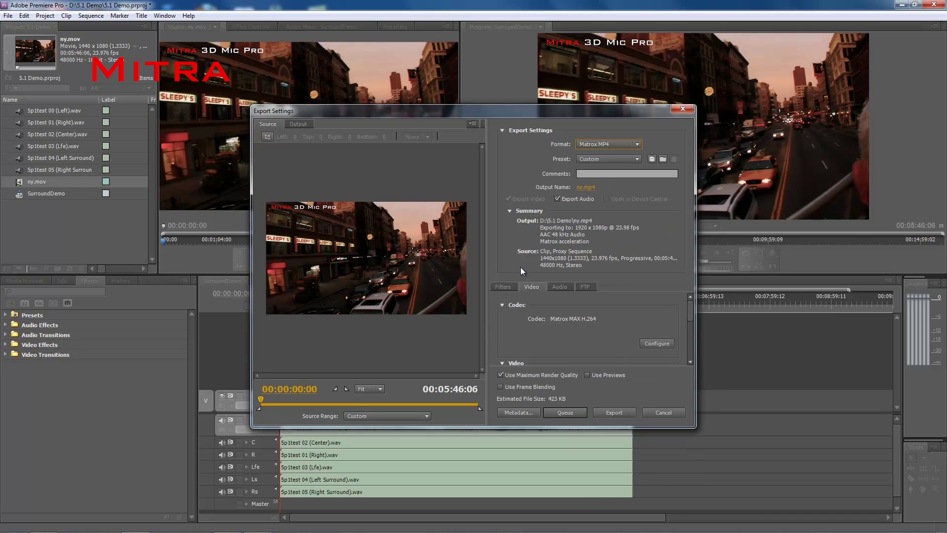
left_click(561, 286)
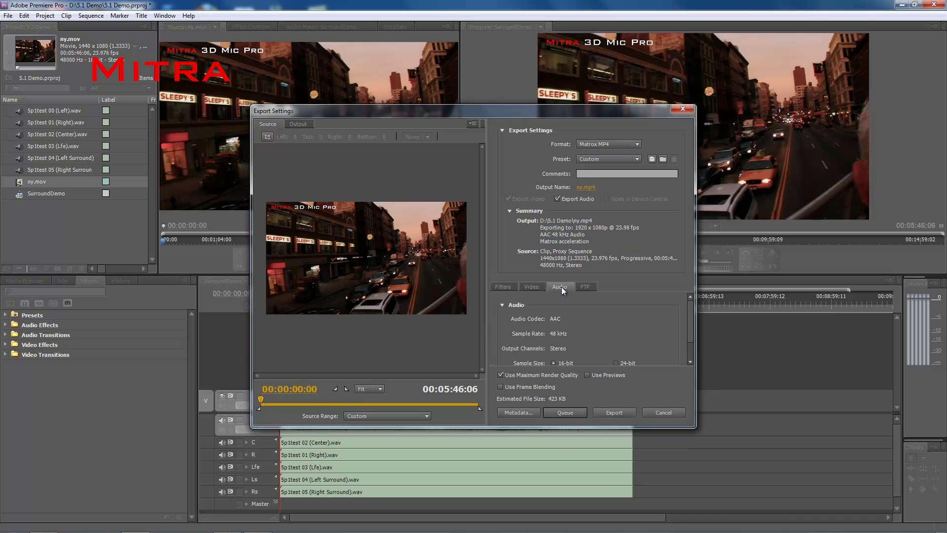
left_click(638, 146)
left_click(604, 263)
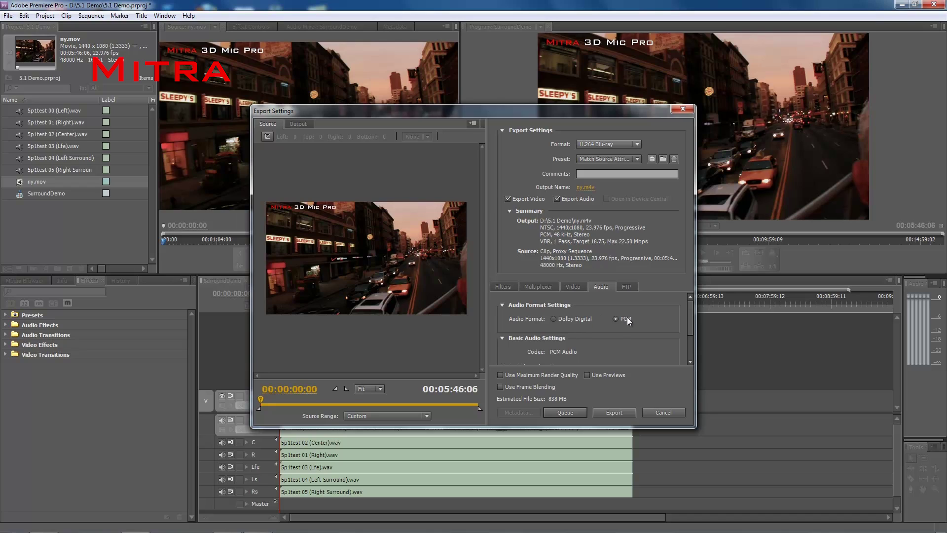
- Set the audio to Dolby Digital encoded with the SurCode for Dolby codec
left_click(553, 319)
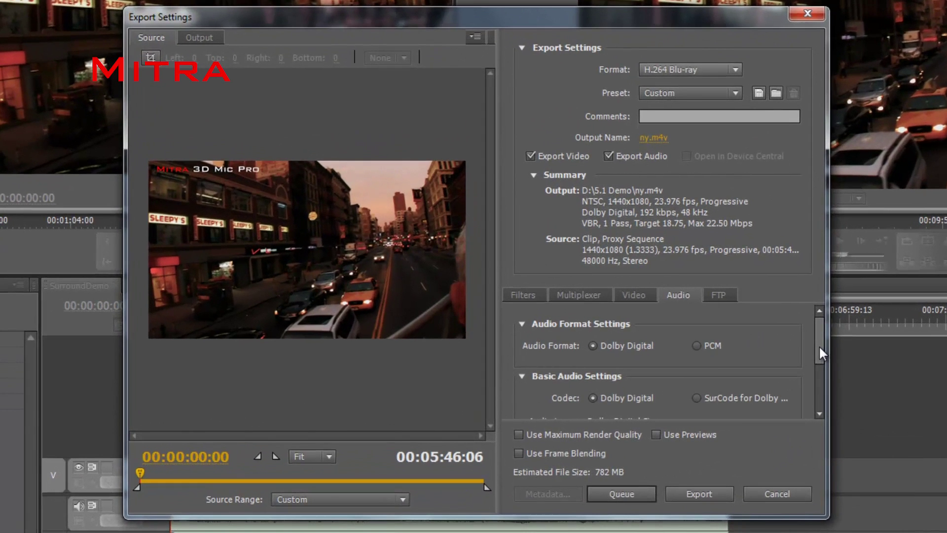
left_click_drag(819, 344, 820, 350)
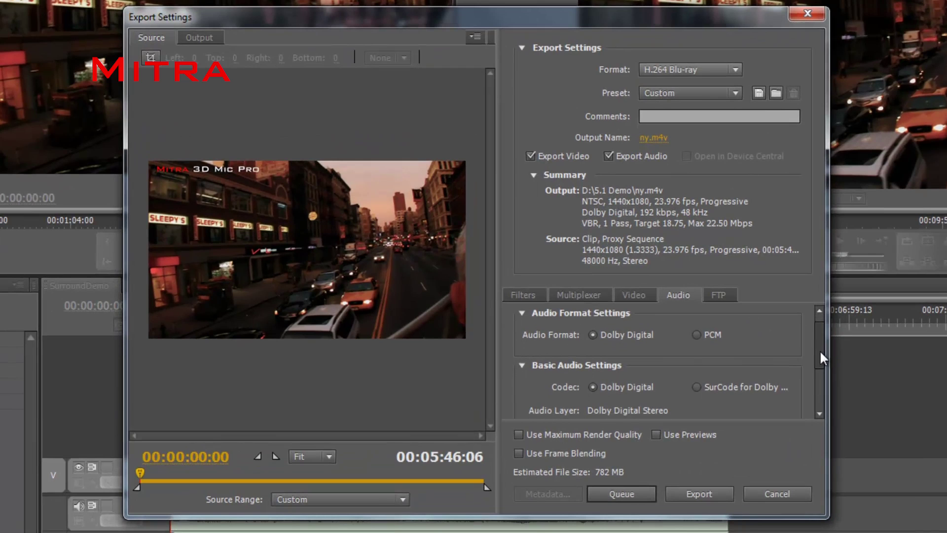
left_click(696, 386)
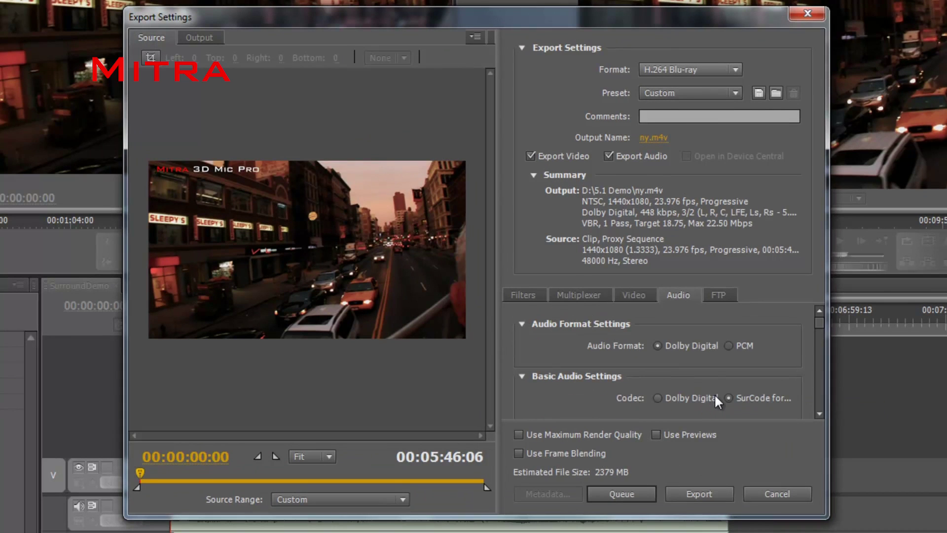